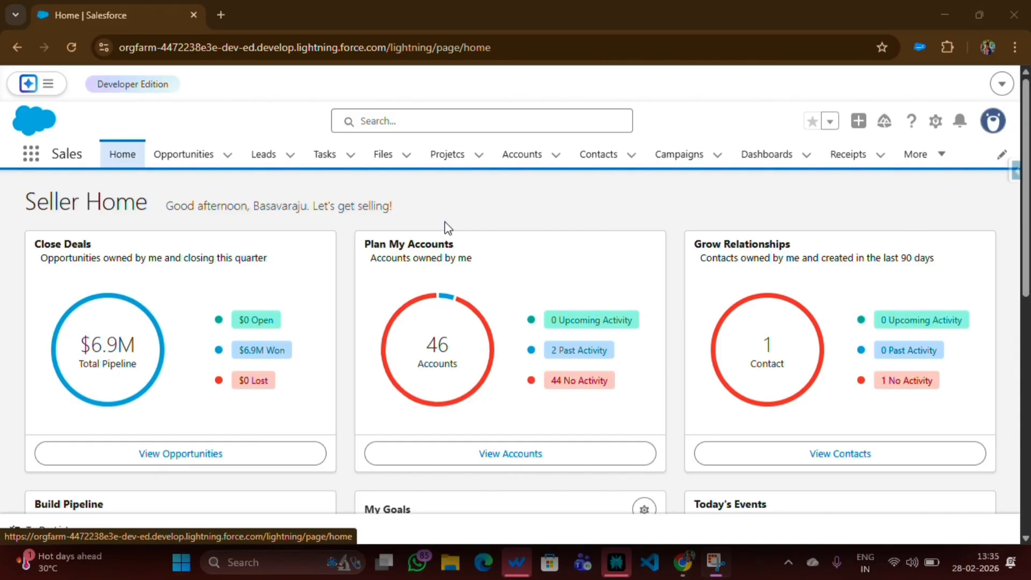
- Open the receipt record R-037 from the recently viewed Receipts list
click(124, 161)
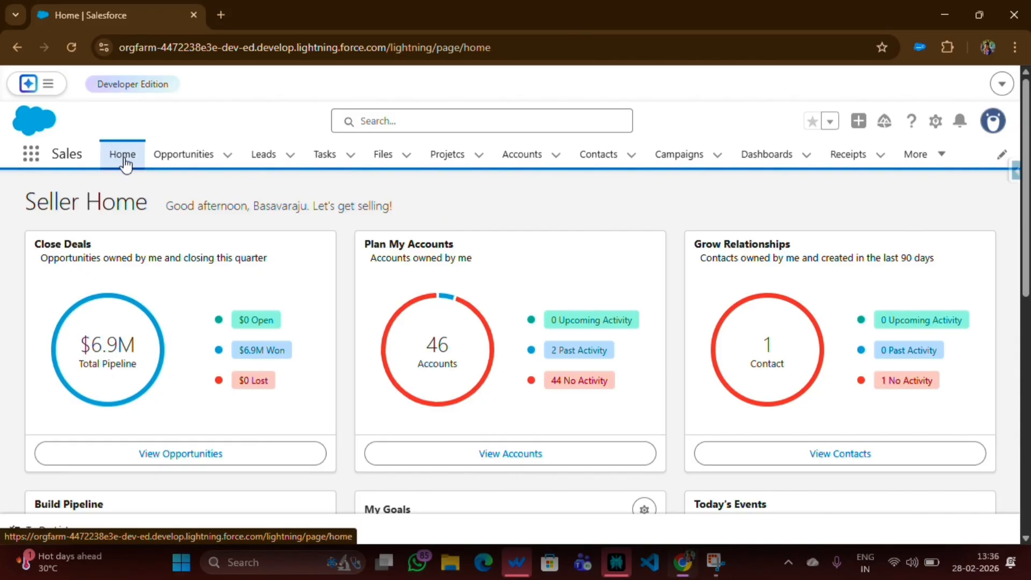
click(842, 161)
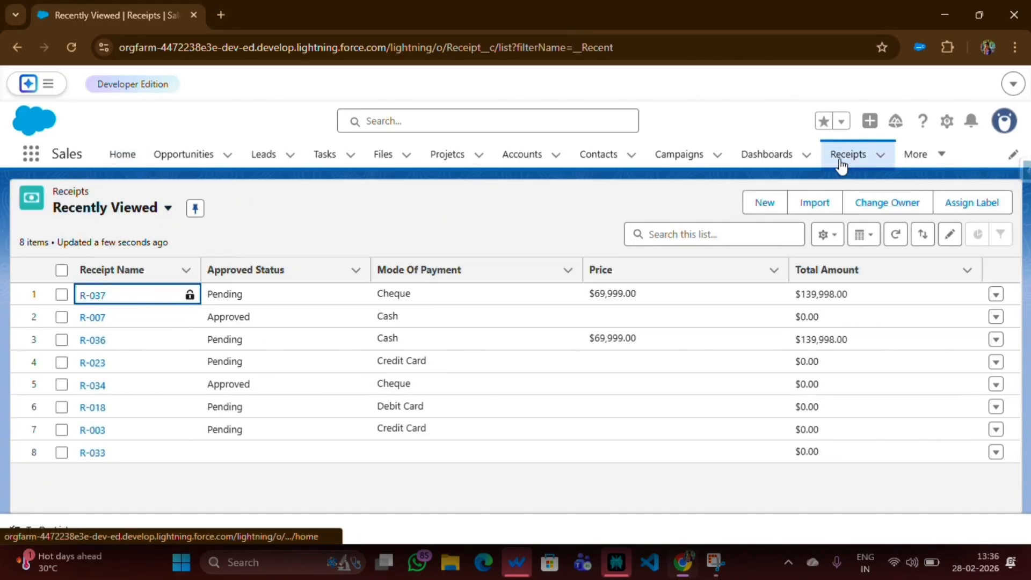
click(94, 297)
- Examine which fields the Information section of receipt R-037 holds and how they are arranged
scroll(133, 380, down, 3)
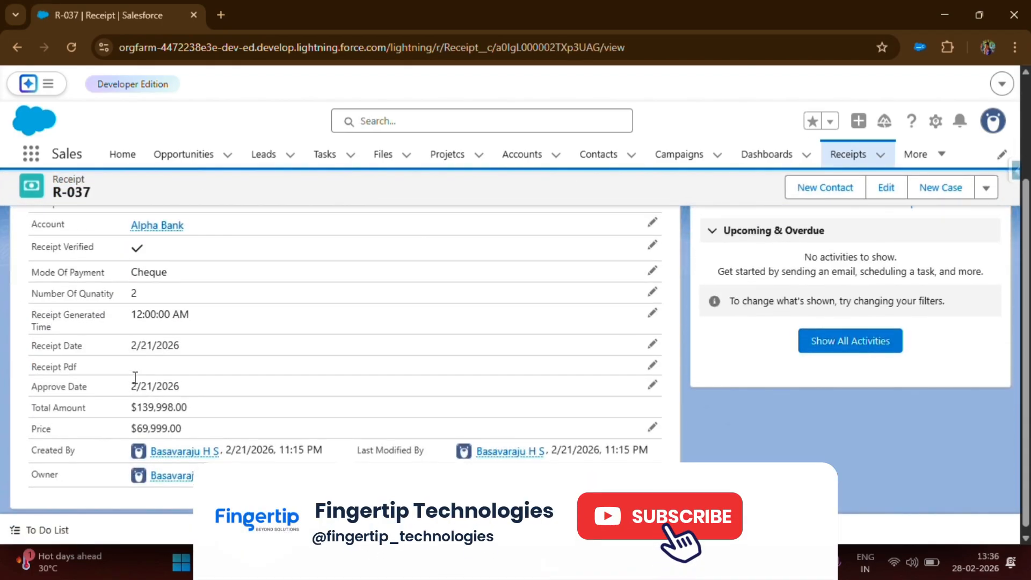
scroll(135, 384, up, 3)
scroll(136, 379, down, 2)
scroll(136, 375, up, 2)
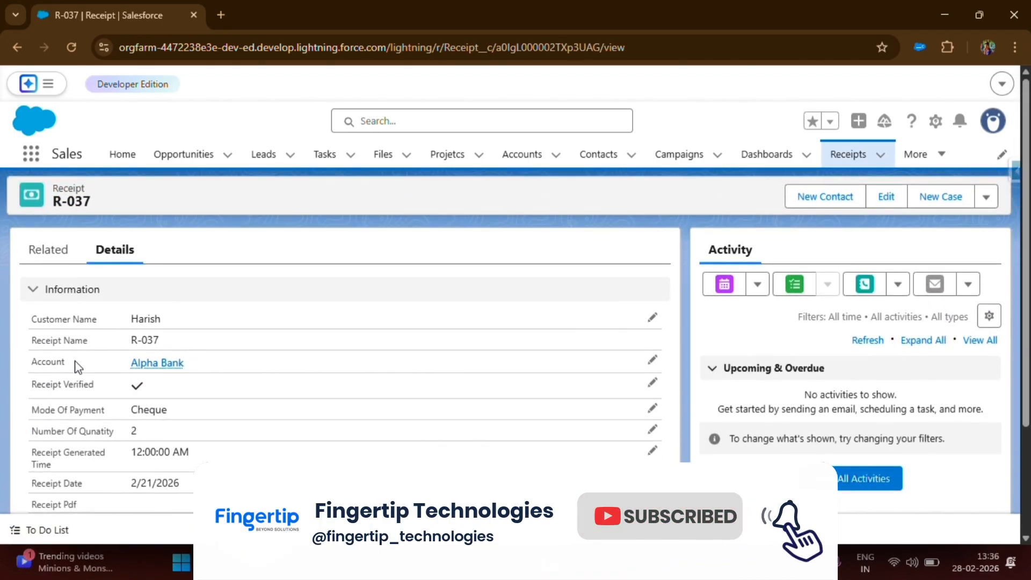
click(53, 290)
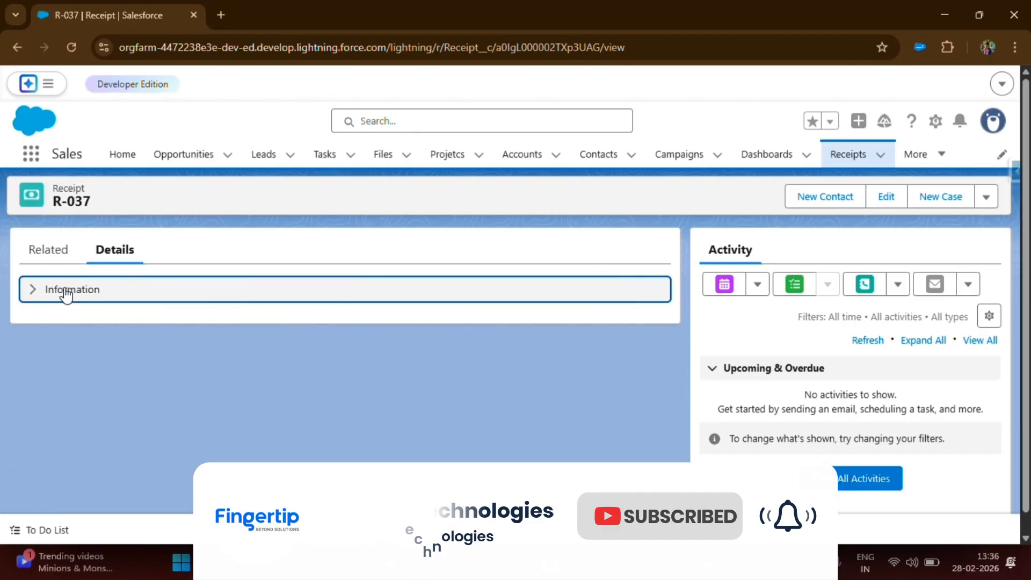
click(88, 295)
scroll(114, 389, down, 3)
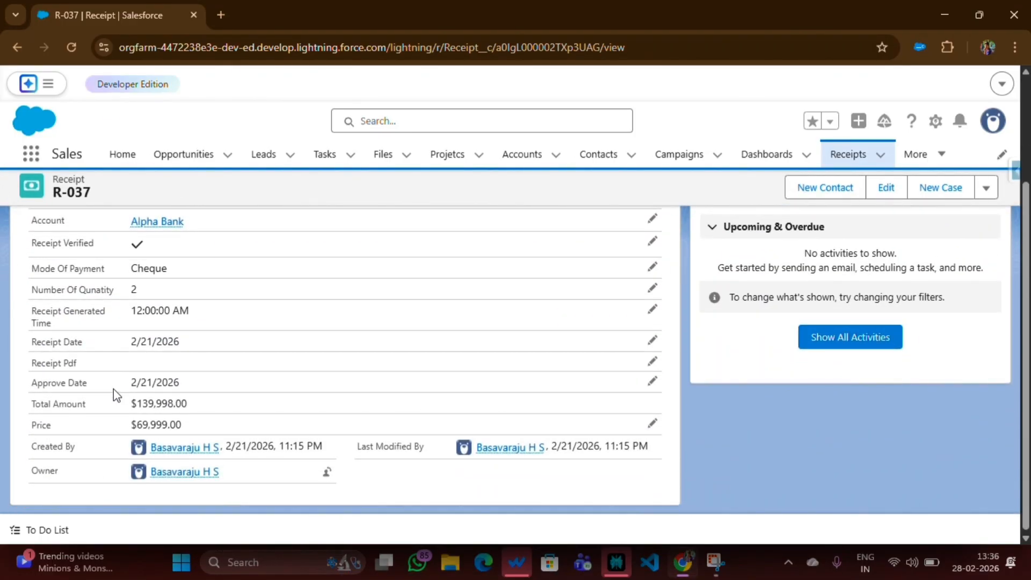
scroll(114, 389, up, 3)
scroll(114, 389, down, 3)
scroll(217, 372, up, 3)
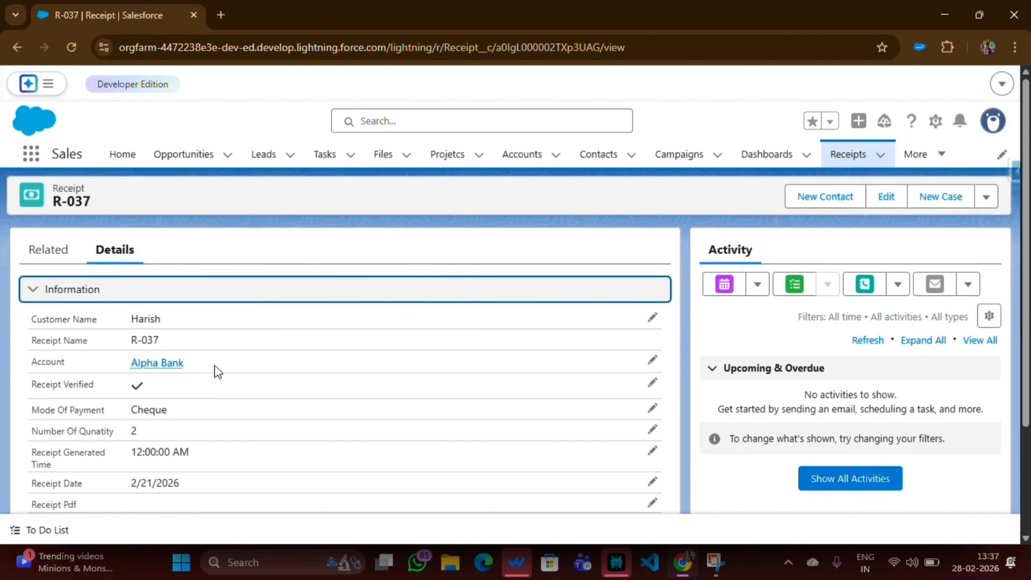
click(297, 365)
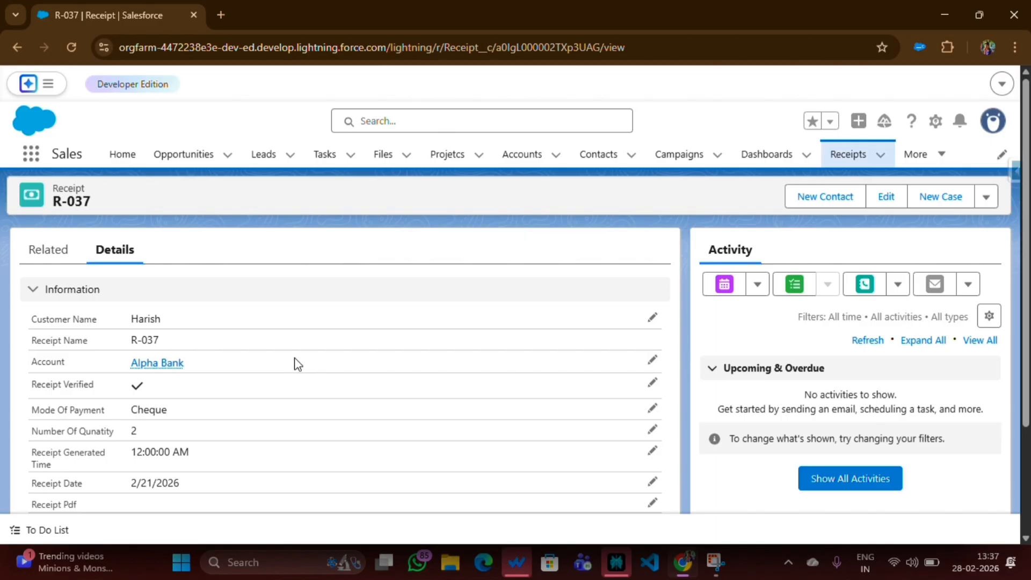
scroll(298, 364, down, 2)
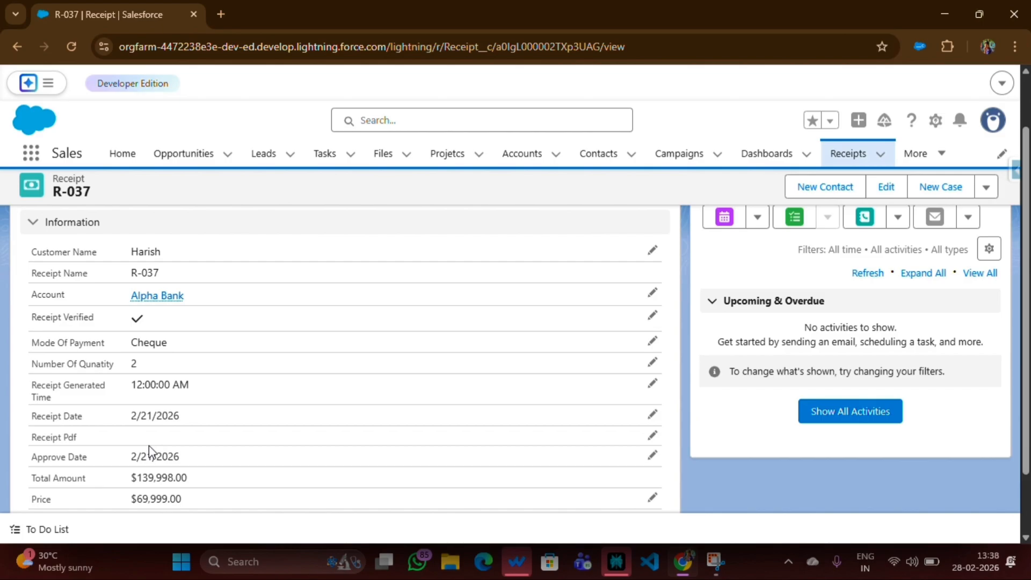
scroll(150, 446, up, 2)
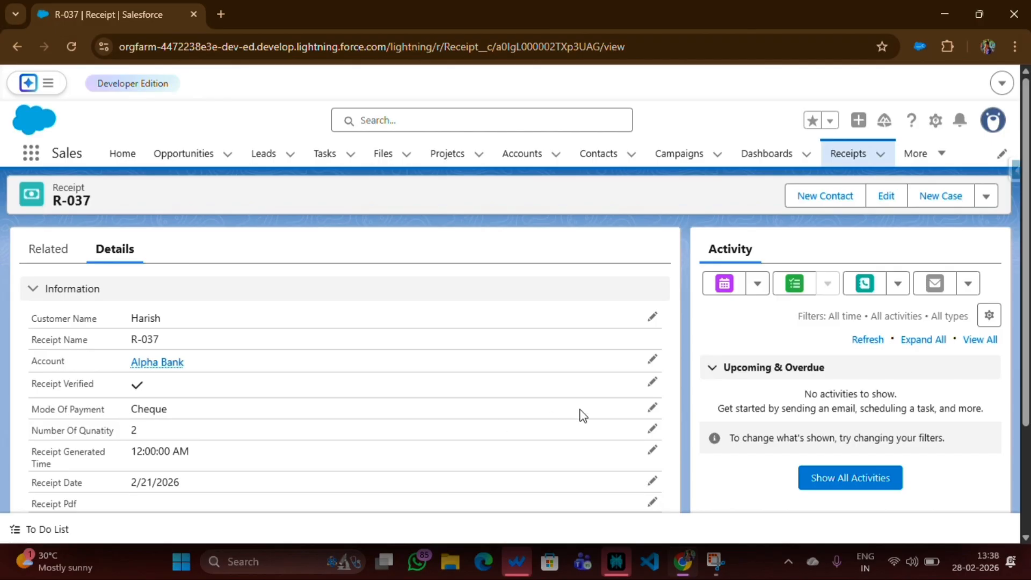
- Open the Receipt object's setup and edit its page layout named Receipt Layout
click(935, 121)
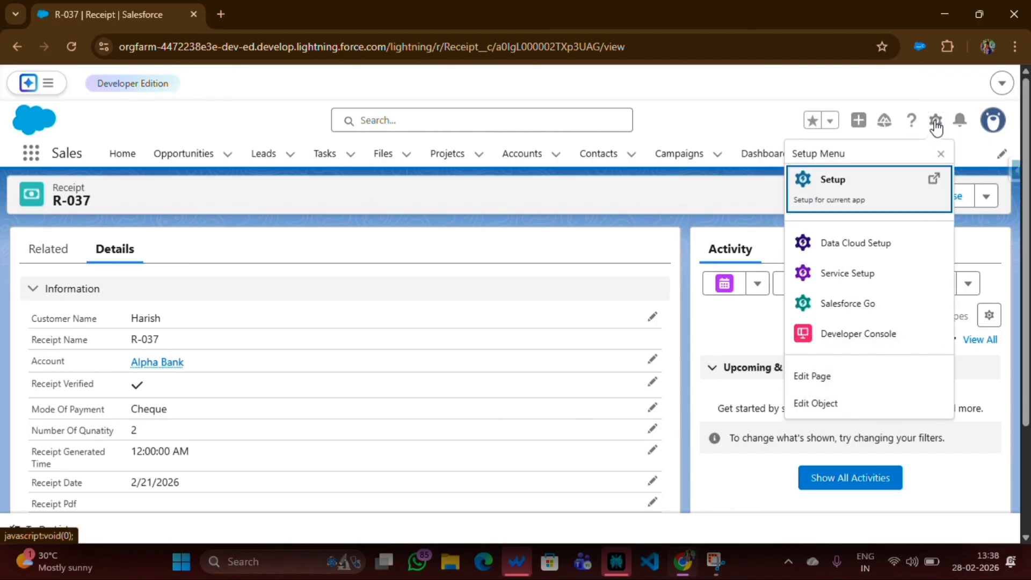
click(817, 404)
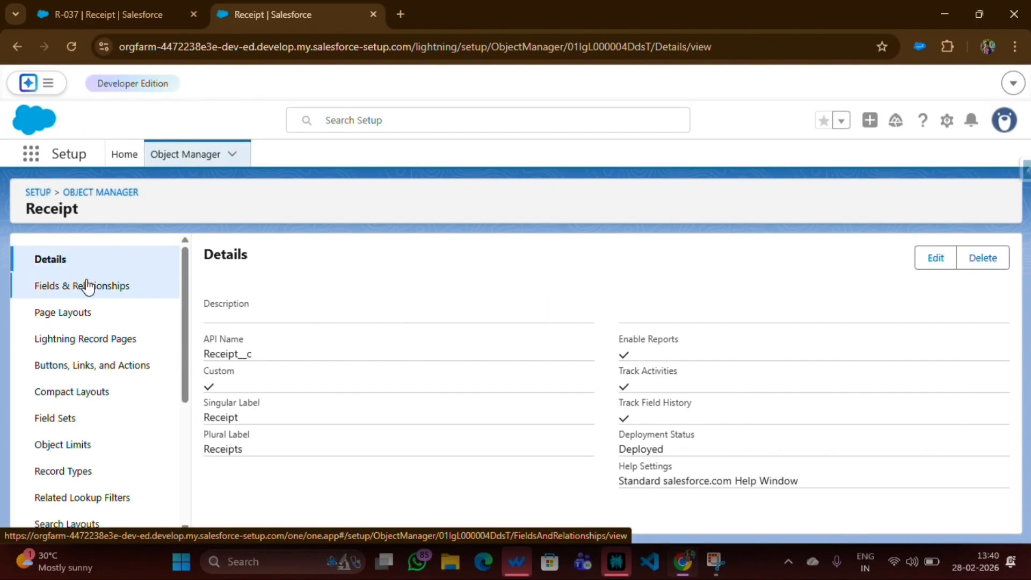
click(79, 313)
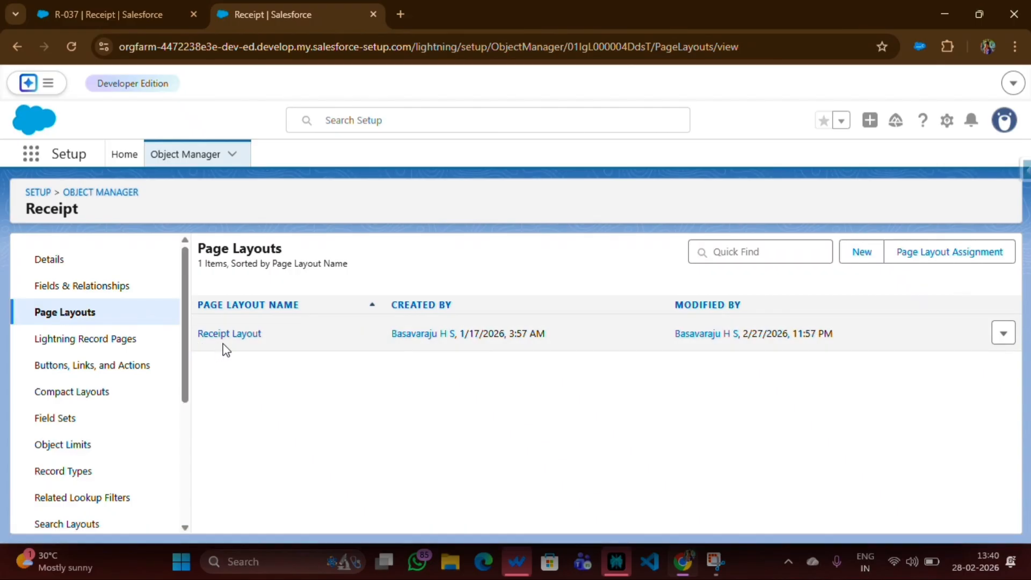
click(225, 334)
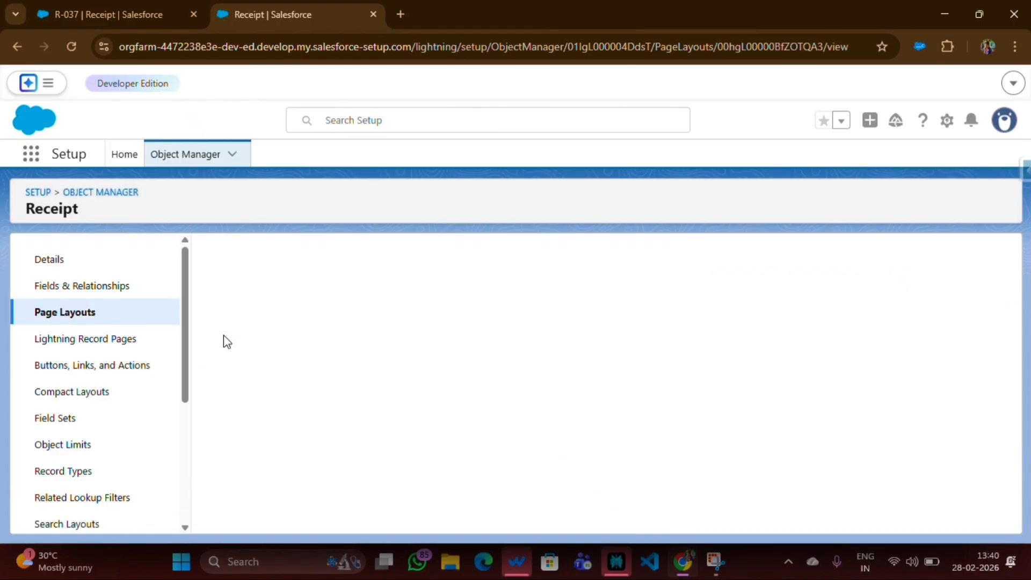
- Add a two-column section named Billing Section between Information and System Information, with its header shown on detail and edit pages
scroll(350, 401, down, 3)
scroll(350, 403, down, 5)
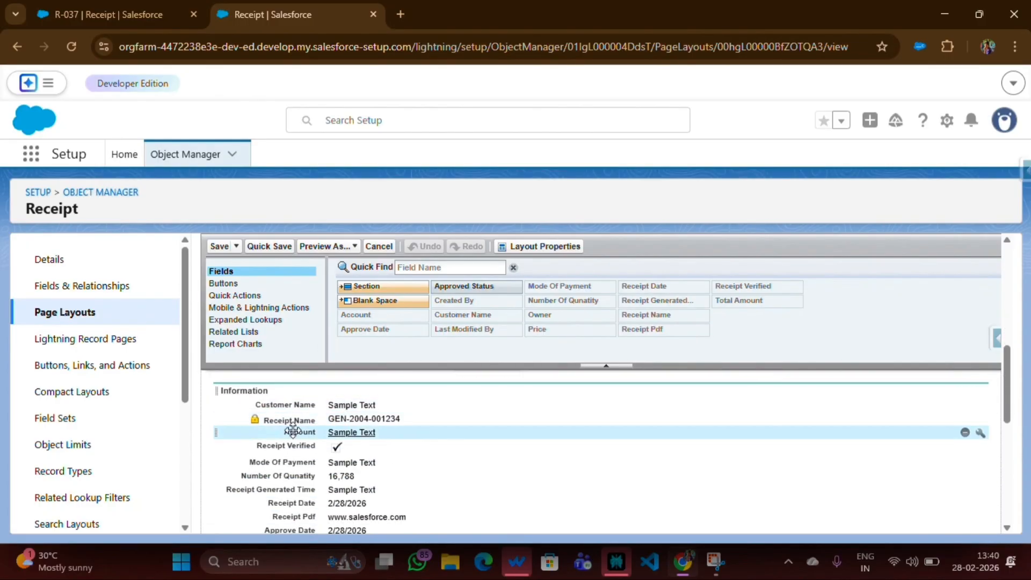
scroll(276, 449, down, 3)
scroll(297, 453, up, 3)
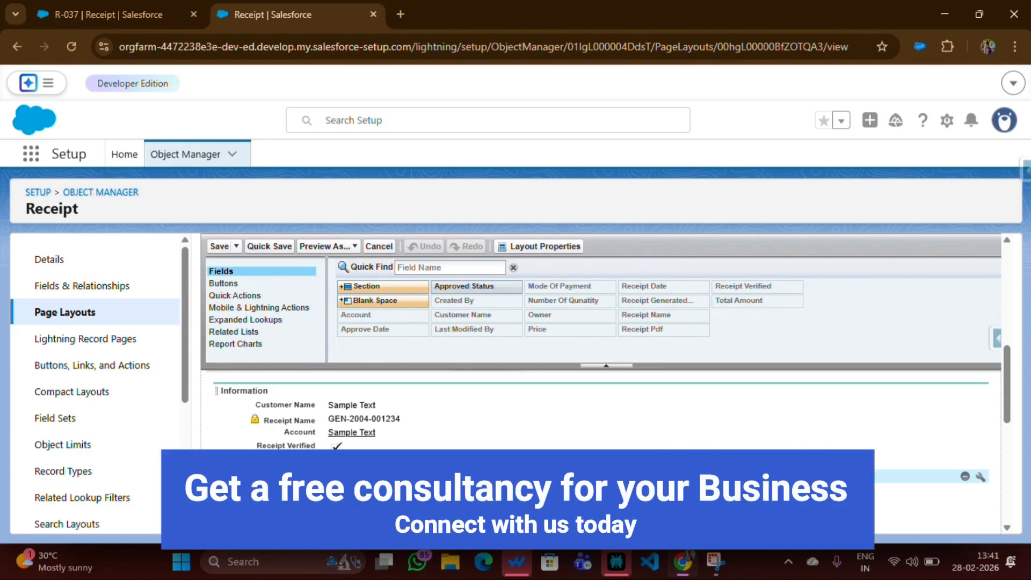
scroll(283, 449, up, 2)
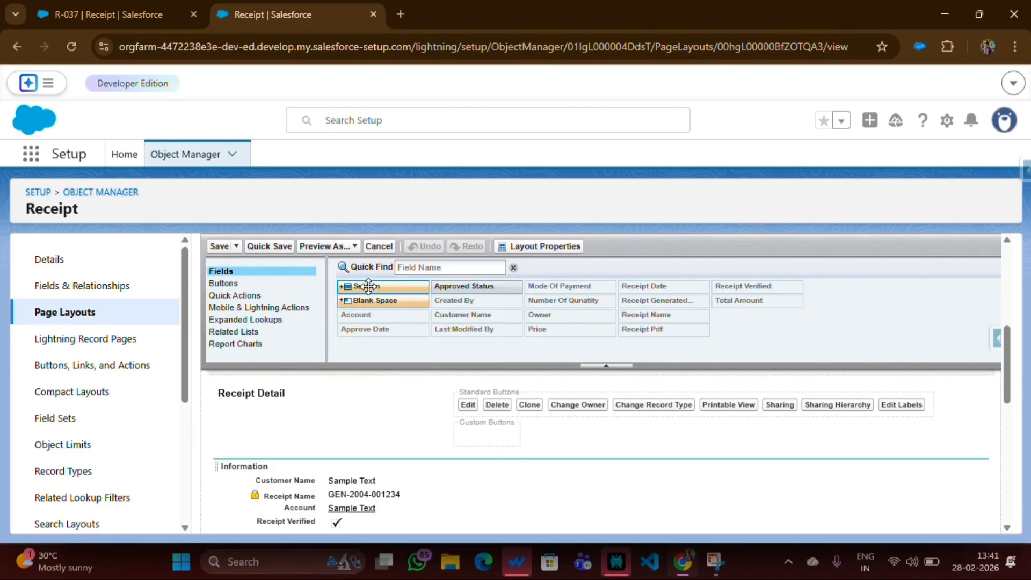
drag(369, 286, 337, 478)
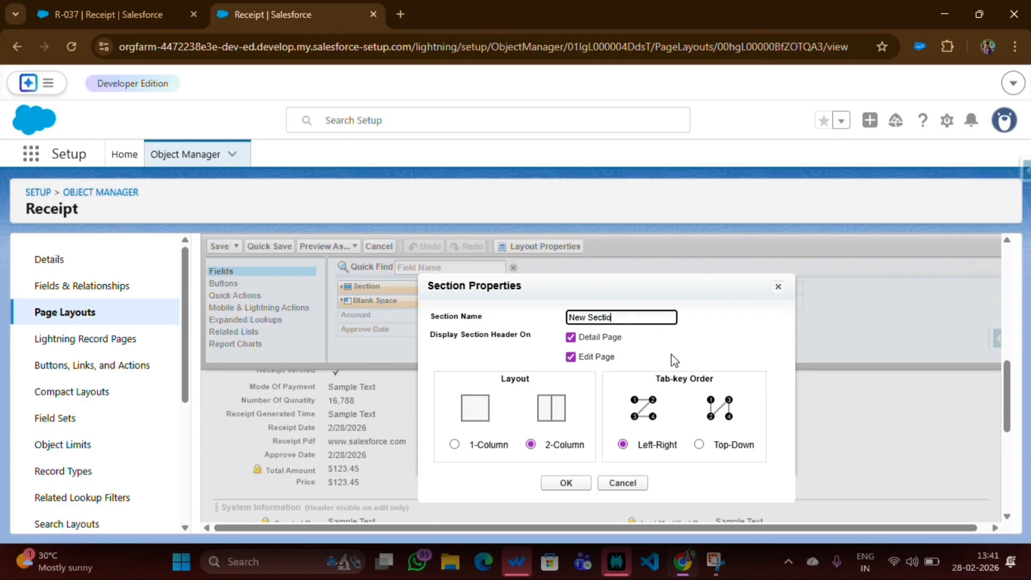
key(BackSpace)
key(BackSpace)
key(BackSpace)
key(BackSpace)
key(BackSpace)
key(BackSpace)
key(BackSpace)
key(BackSpace)
key(BackSpace)
key(BackSpace)
text(B)
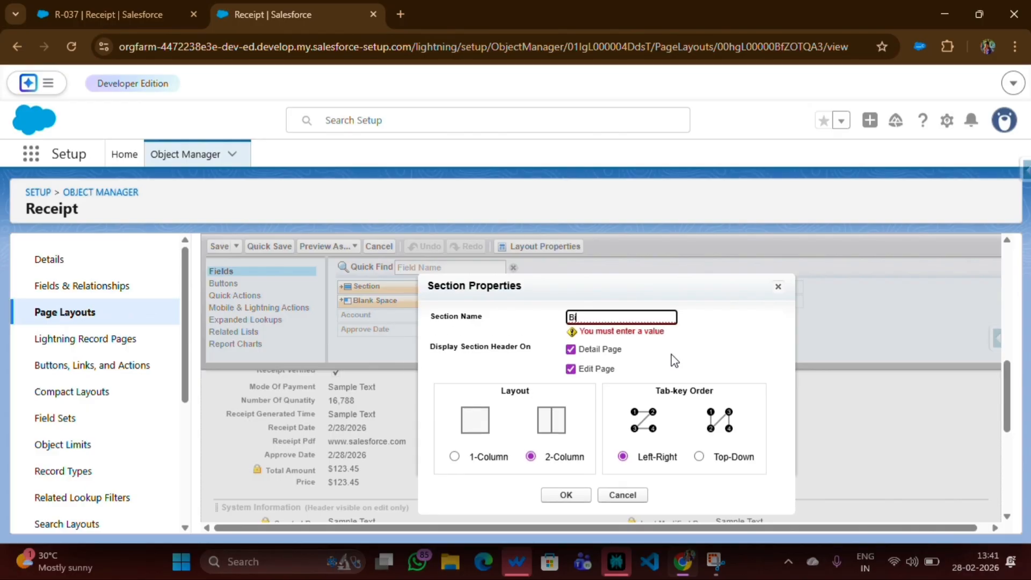
text(illing Section)
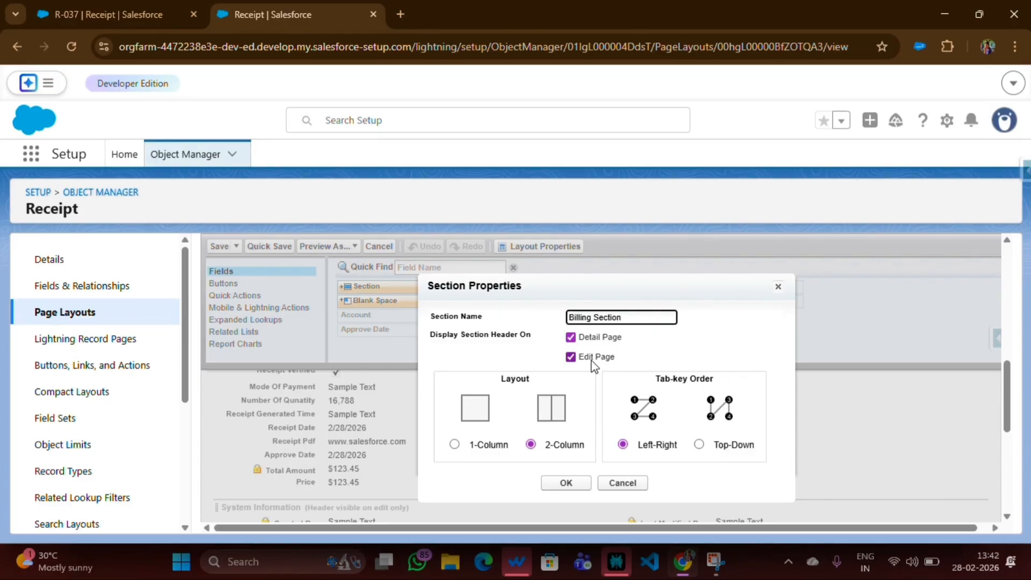
click(566, 483)
- Move the Mode Of Payment, Receipt Date and Number Of Qunatity fields from Information into the first column of Billing Section
scroll(483, 473, down, 3)
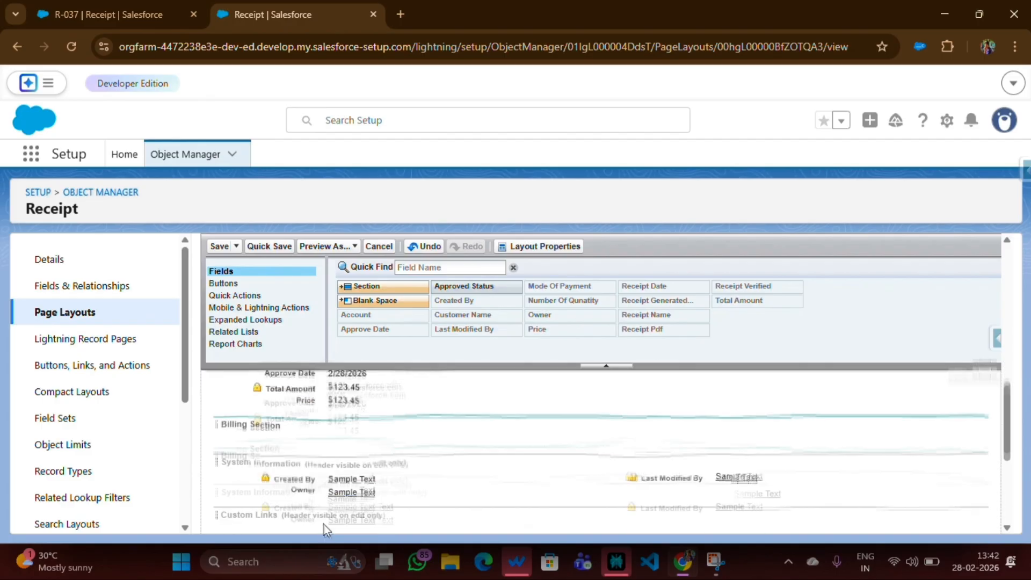
scroll(242, 454, up, 1)
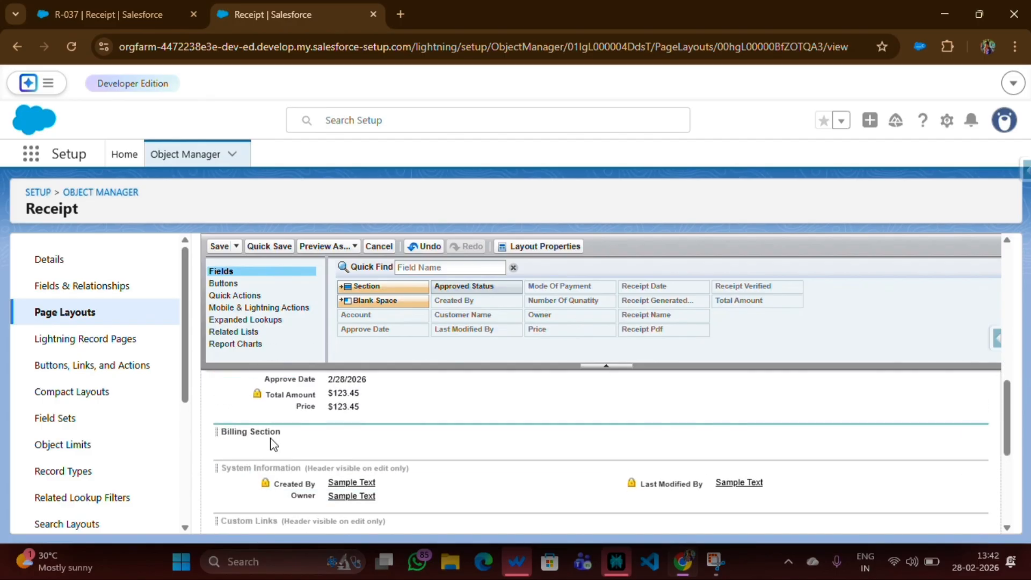
scroll(273, 442, up, 4)
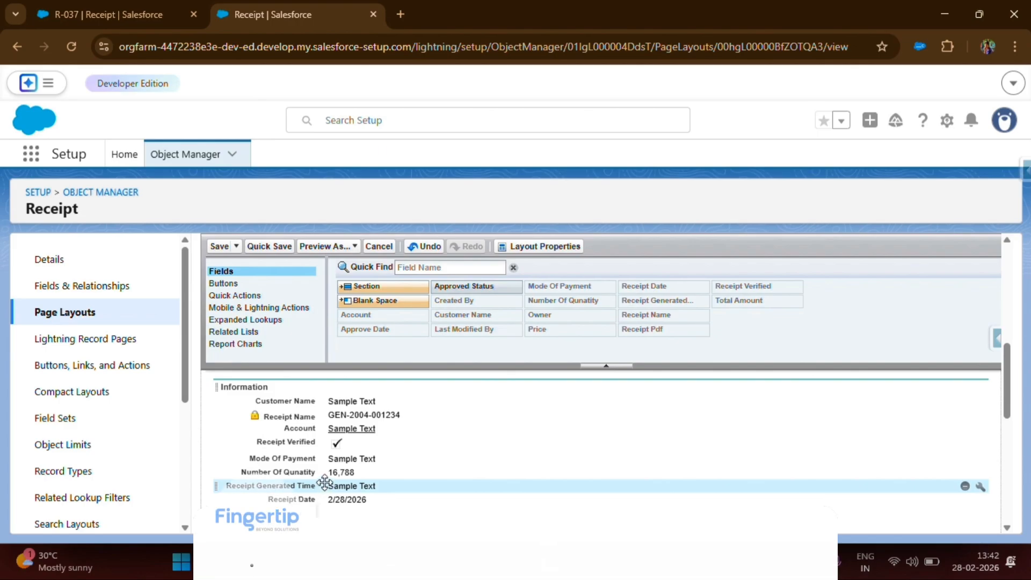
drag(322, 474, 338, 449)
scroll(336, 441, up, 1)
scroll(332, 490, up, 3)
scroll(337, 493, down, 1)
scroll(339, 500, down, 2)
scroll(336, 457, up, 3)
scroll(334, 457, down, 1)
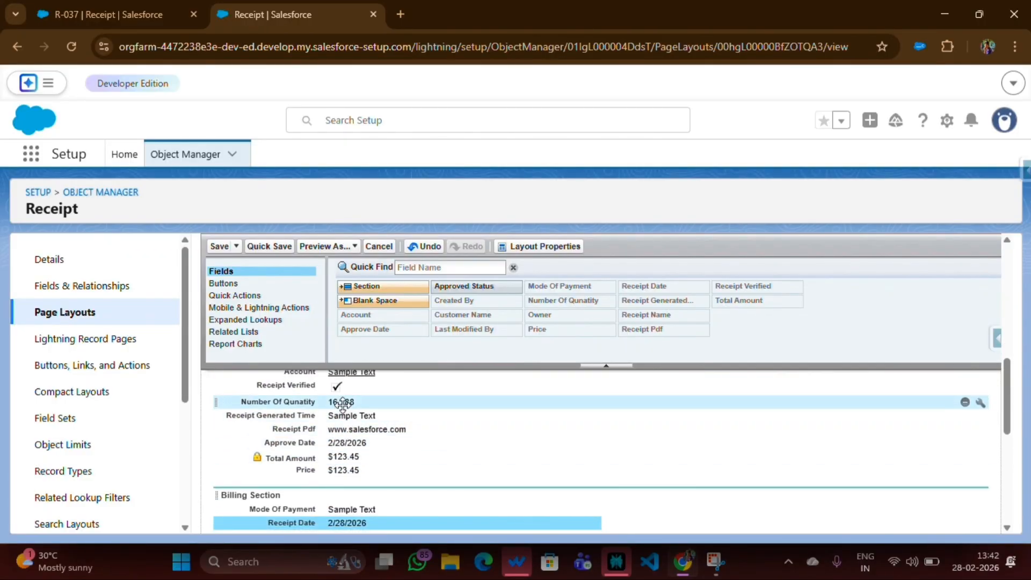
drag(341, 401, 345, 466)
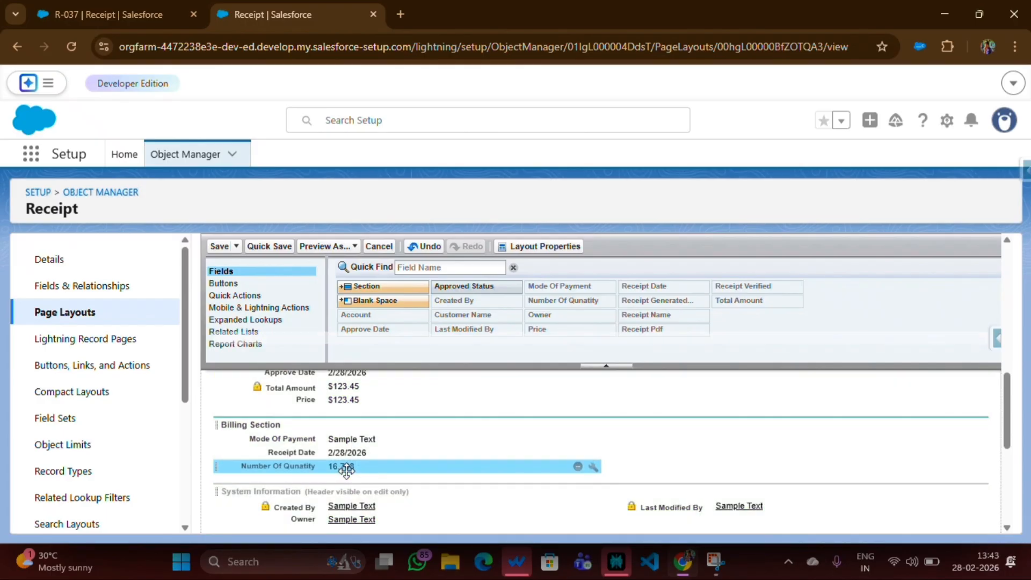
- Move Receipt Pdf into Billing Section's first column, and Approve Date, Total Amount, Price and Receipt Generated Time into its second column
scroll(346, 467, up, 2)
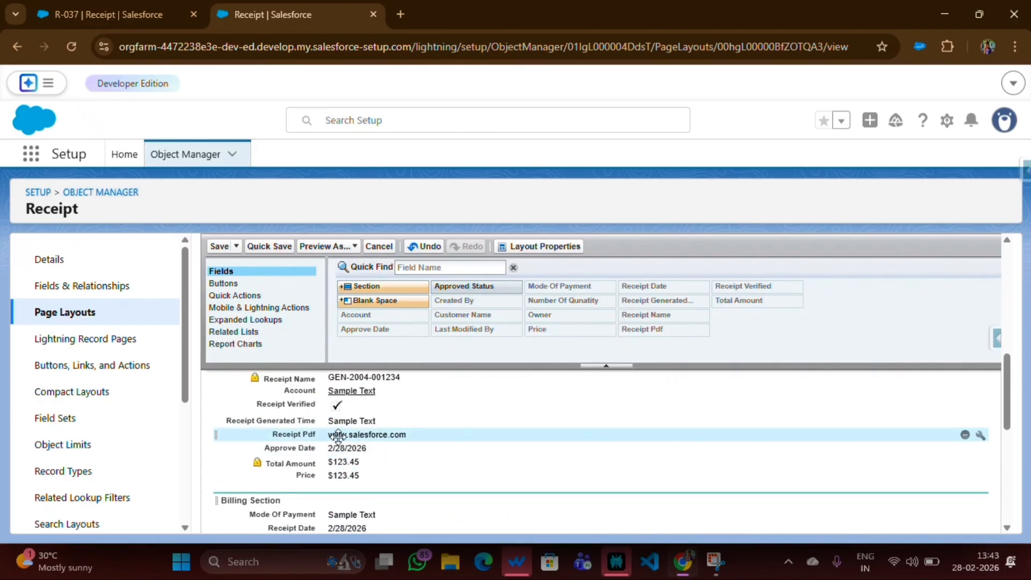
drag(337, 434, 597, 508)
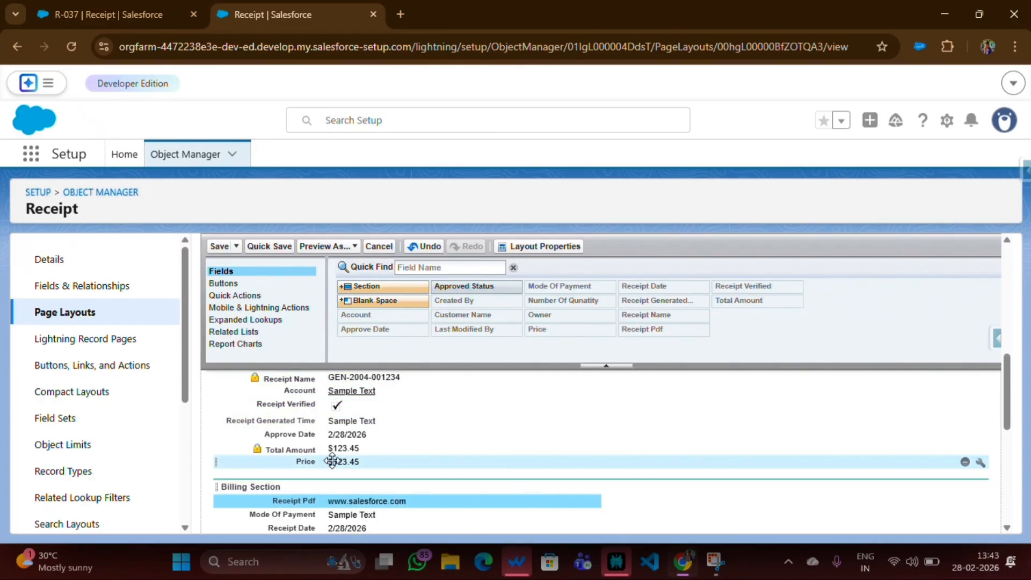
drag(334, 434, 628, 505)
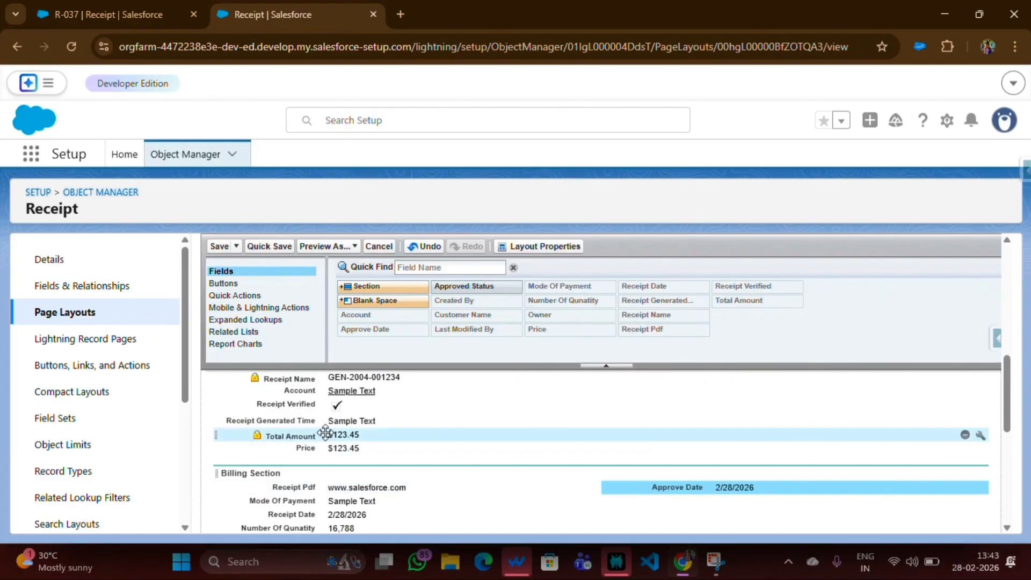
drag(323, 441, 489, 485)
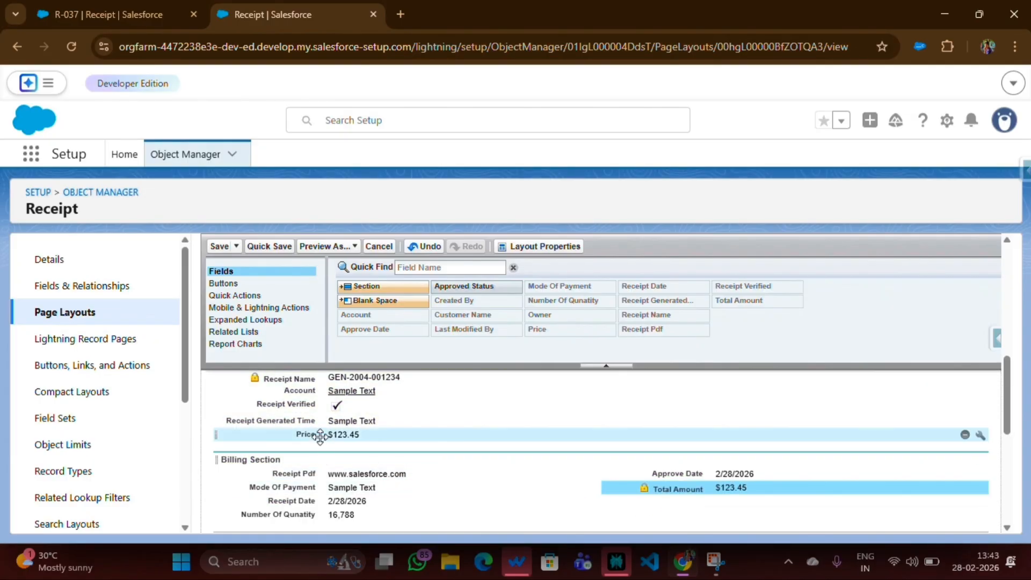
drag(322, 436, 655, 462)
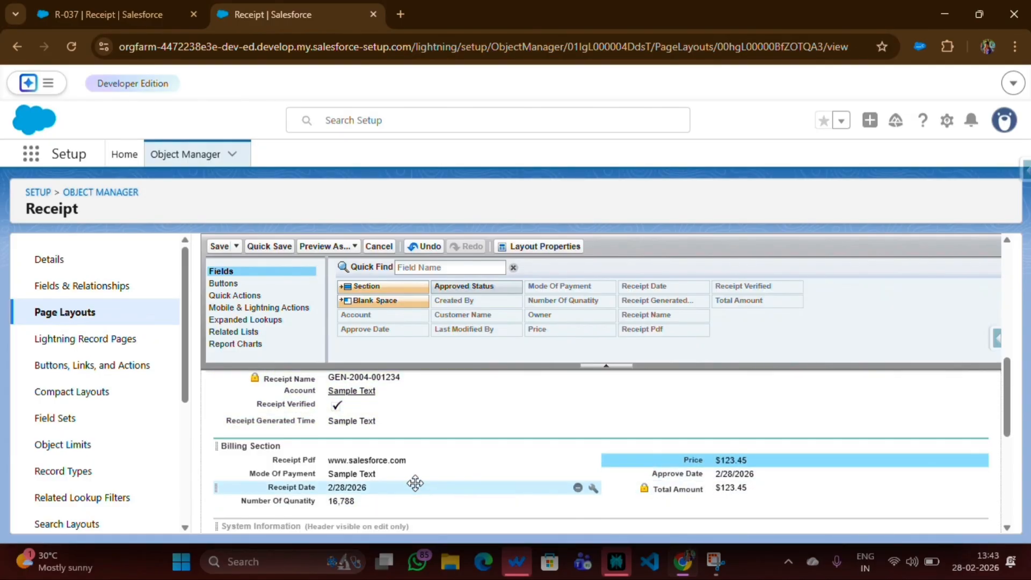
drag(324, 423, 689, 397)
- Change the Information section to a two-column layout and move Account and Receipt Verified into its second column
scroll(387, 472, up, 3)
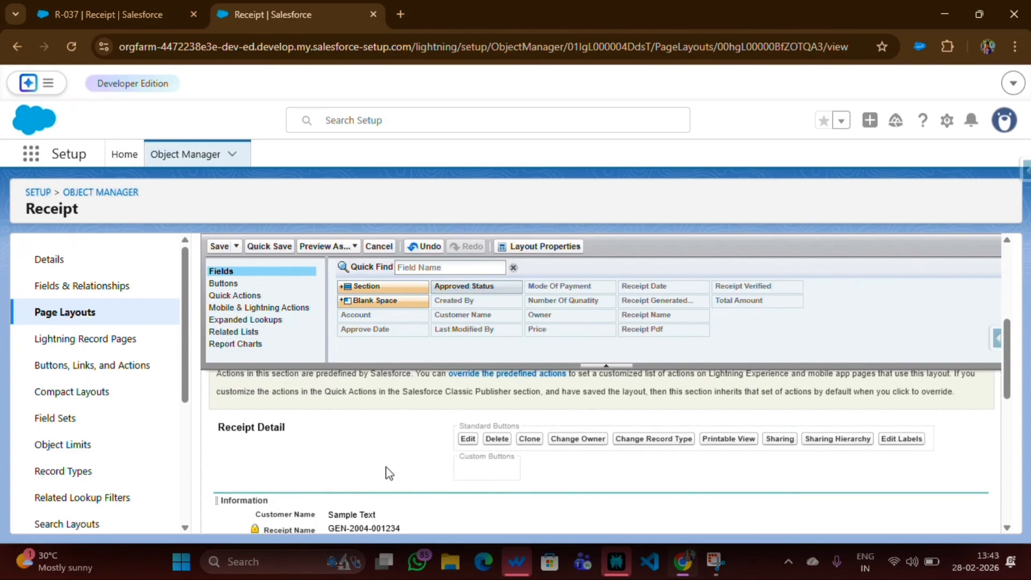
scroll(248, 490, down, 3)
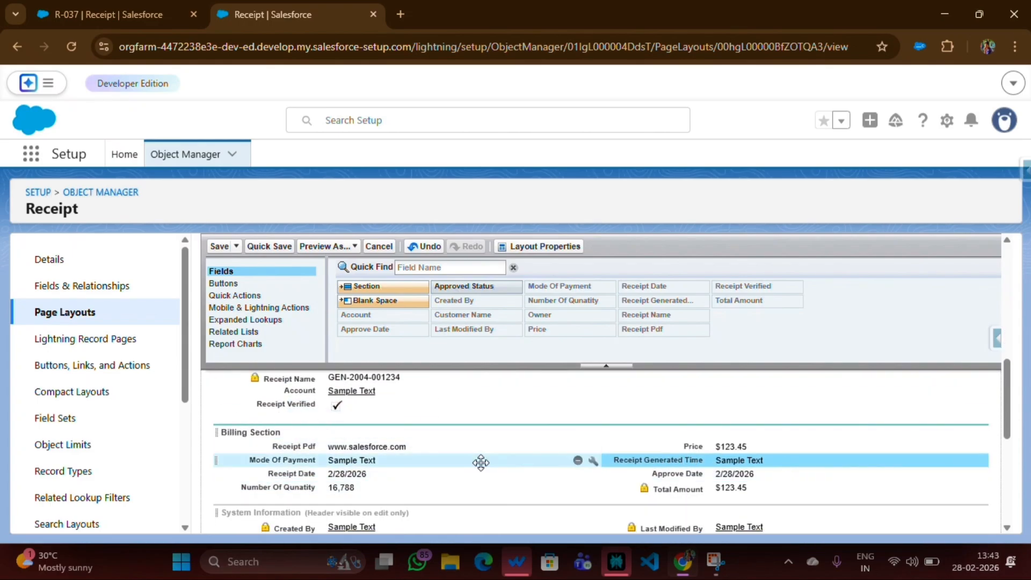
scroll(254, 426, up, 2)
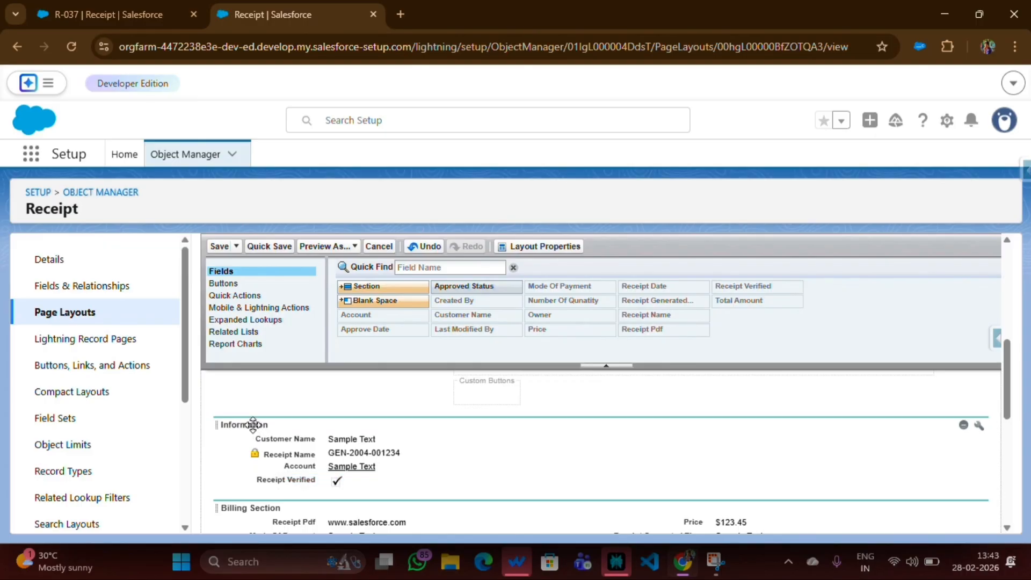
click(981, 427)
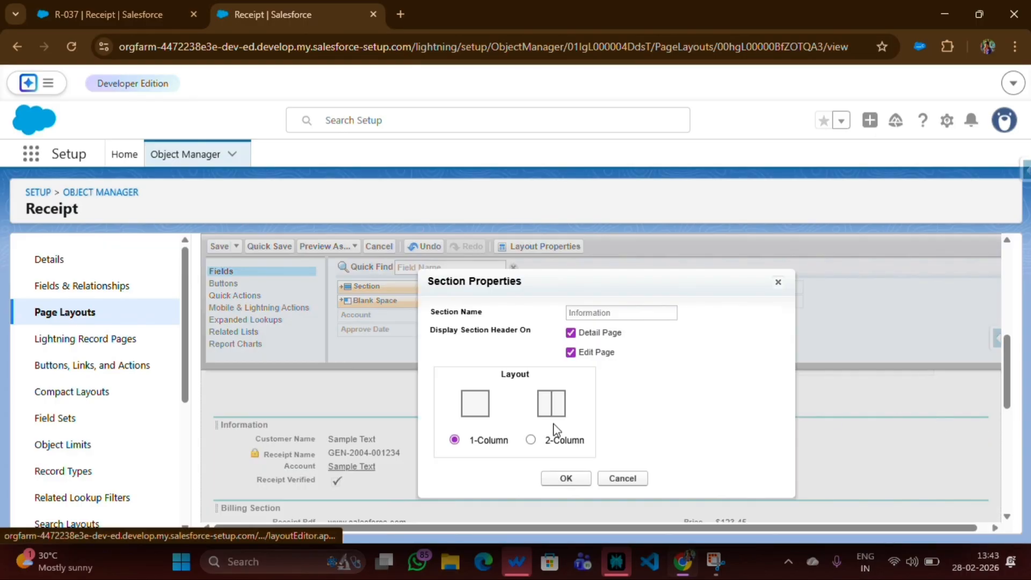
click(531, 440)
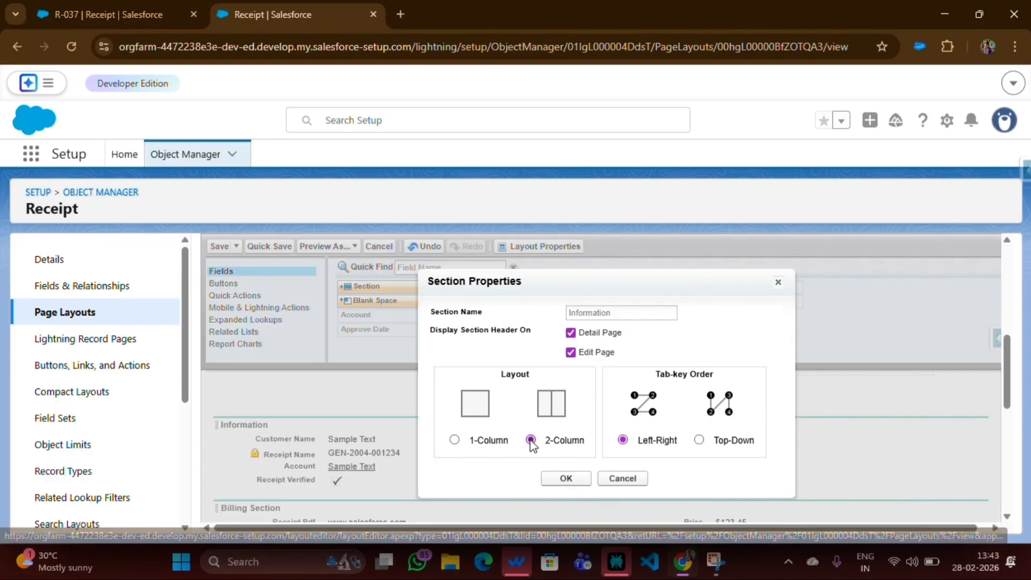
click(567, 480)
drag(330, 471, 647, 449)
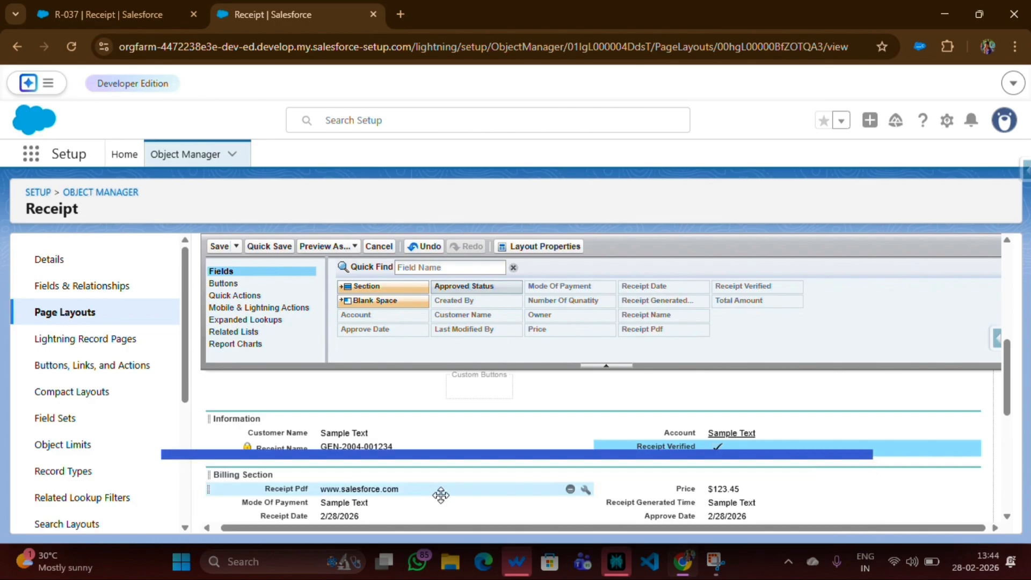
- Make the Receipt Pdf field in Billing Section read-only
click(585, 489)
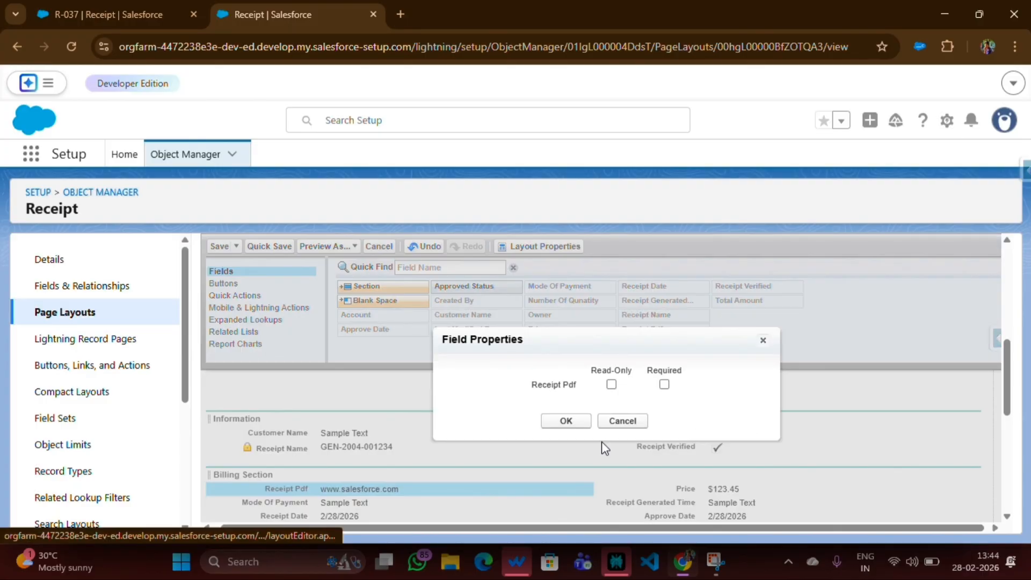
click(611, 384)
click(566, 421)
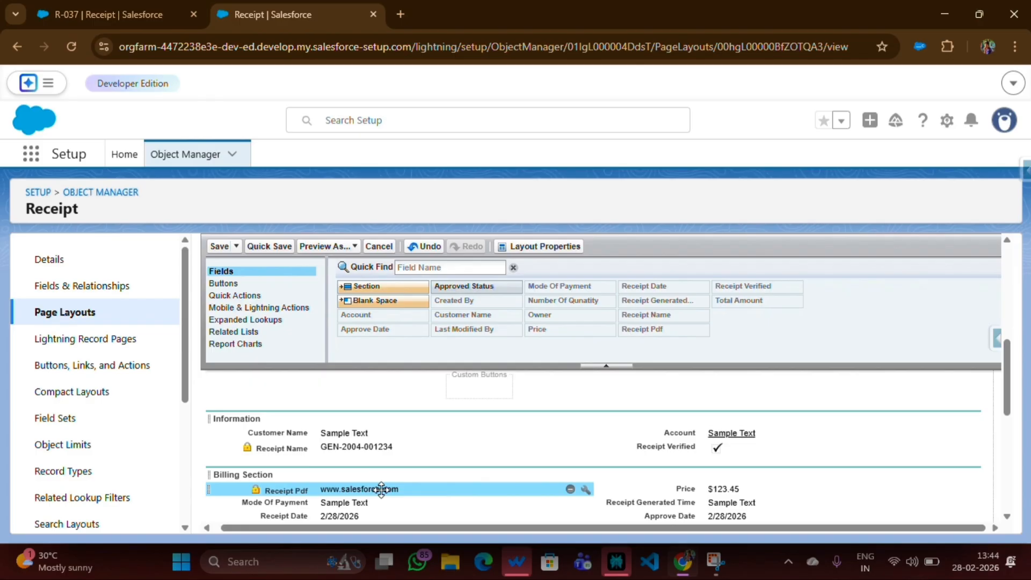
- Make the Receipt Date field in Billing Section required and save the page layout without leaving the editor
scroll(382, 489, down, 1)
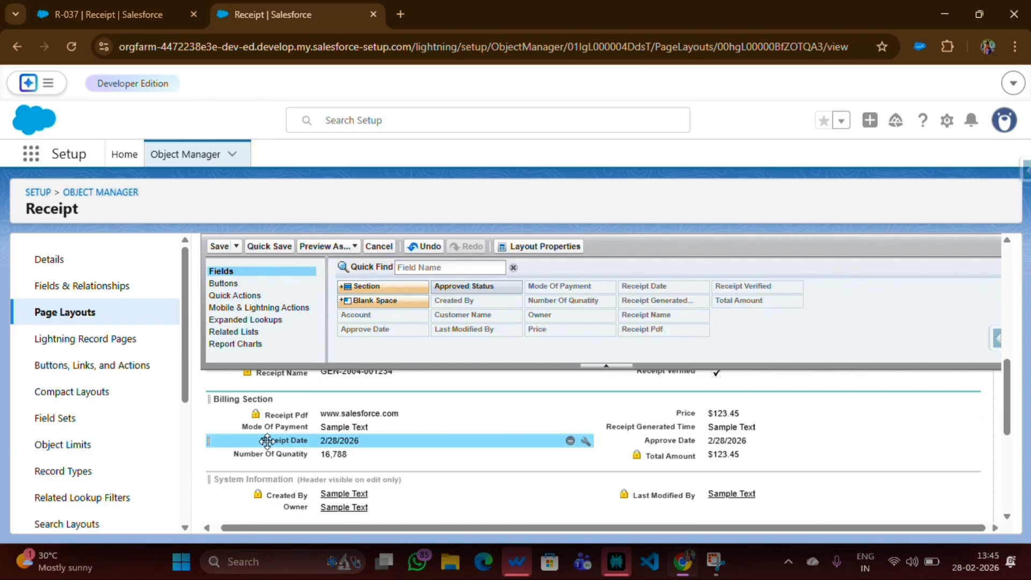
click(585, 440)
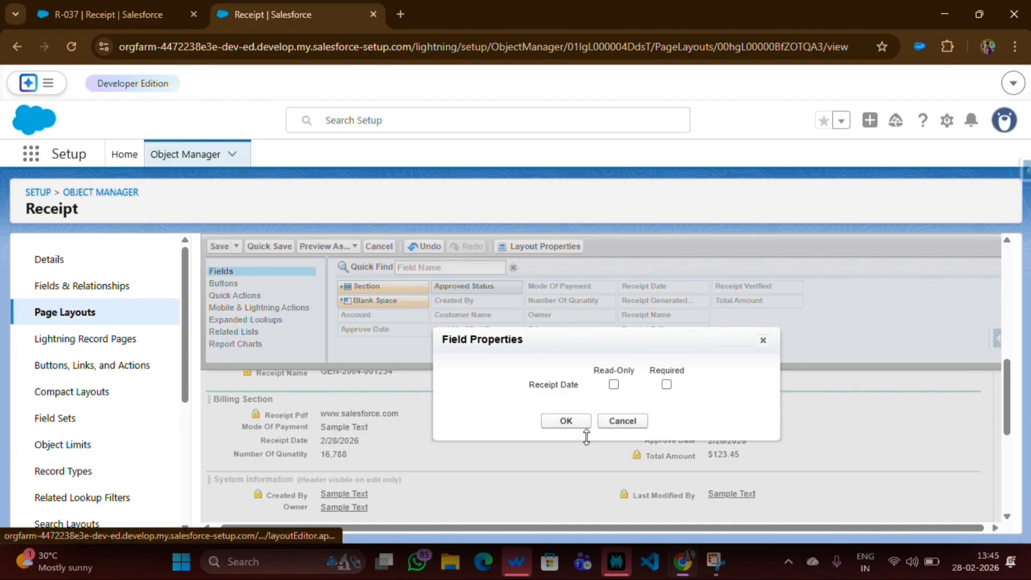
click(667, 385)
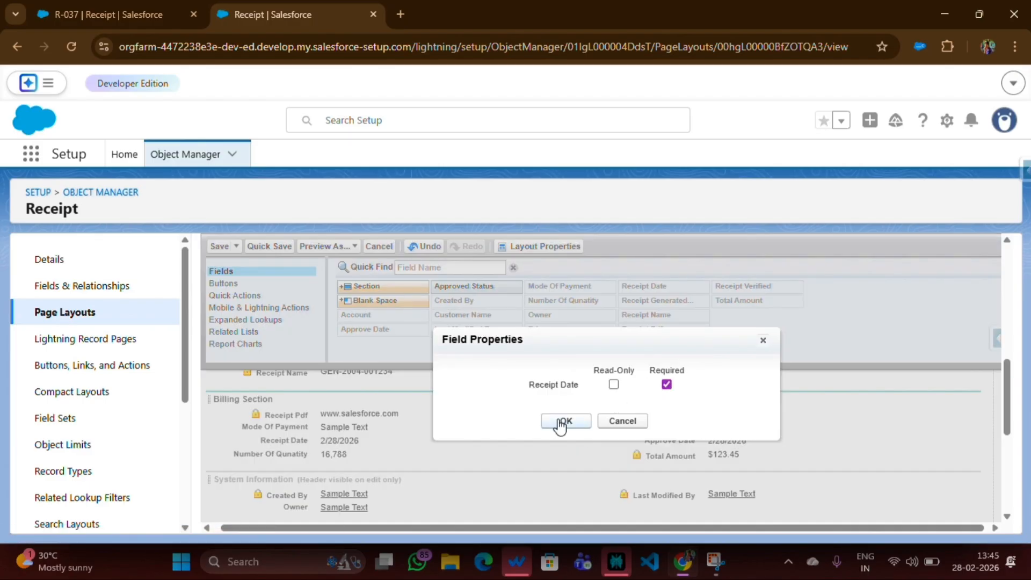
click(559, 422)
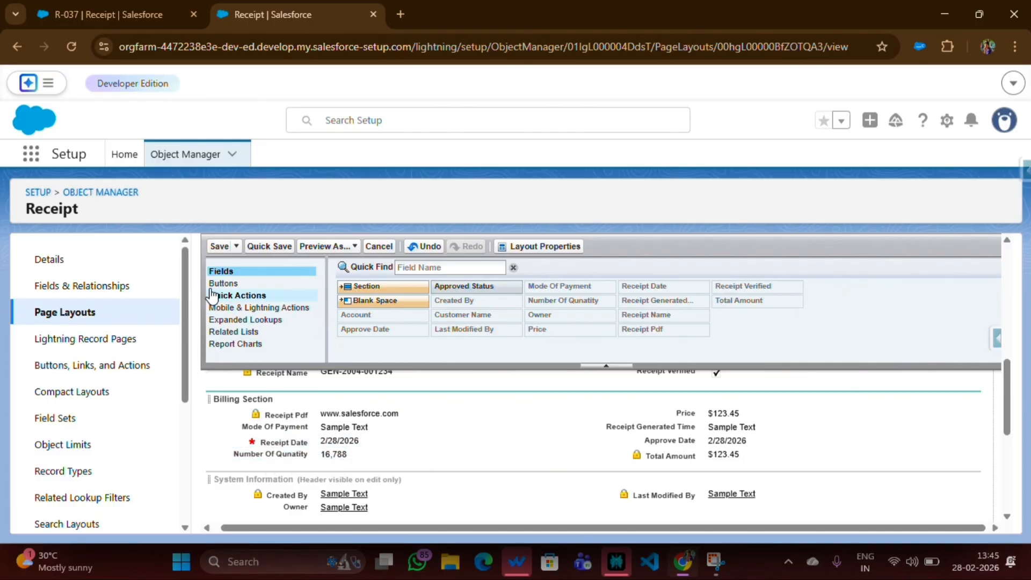
click(257, 254)
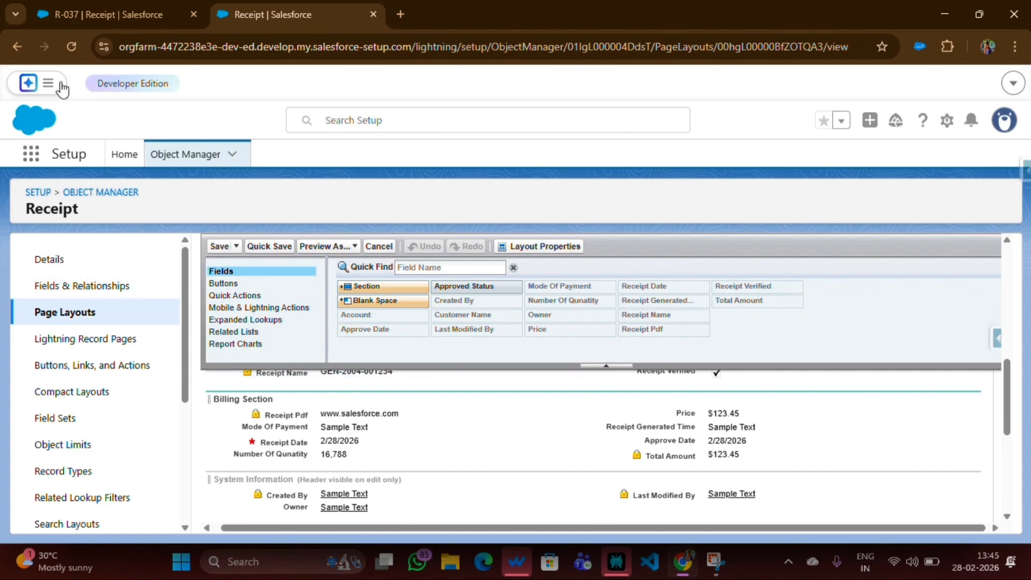
- Return to the Sales app, open the Receipts list and reload the page
click(110, 12)
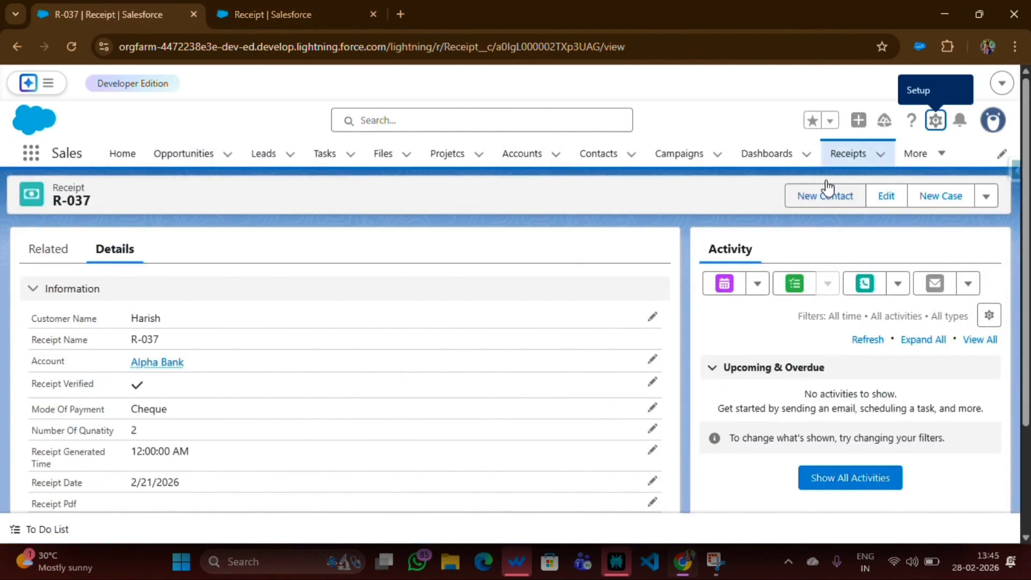
click(847, 155)
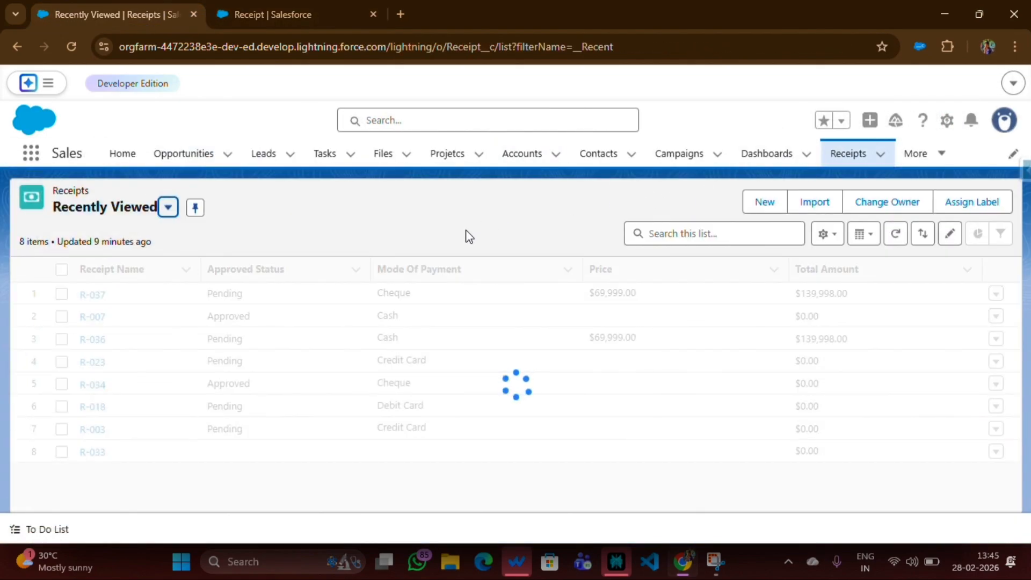
right_click(409, 235)
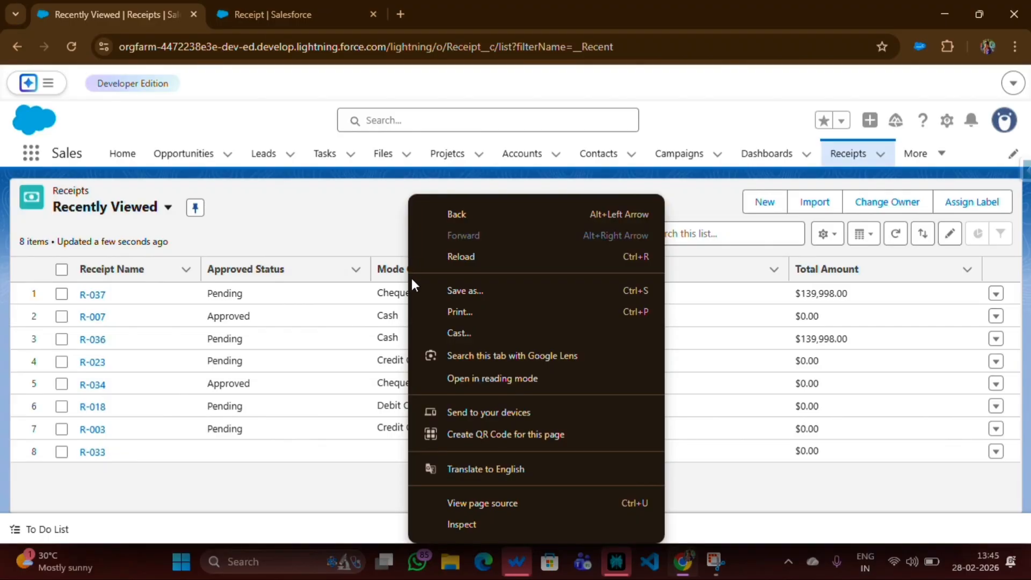
click(453, 524)
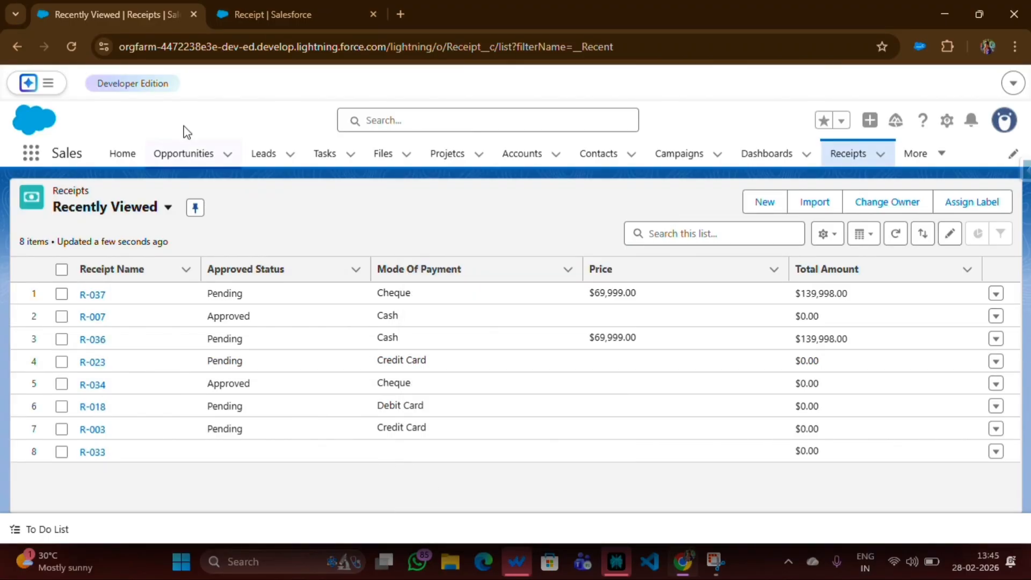
right_click(70, 44)
click(116, 122)
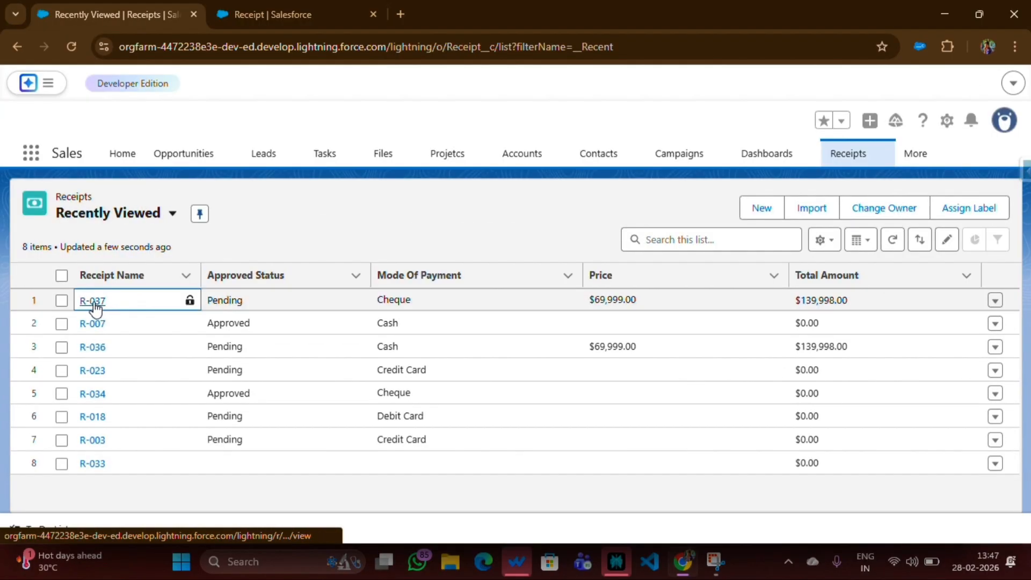
- Open the first listed receipt and review the arrangement of its Information and Billing Section fields
click(95, 300)
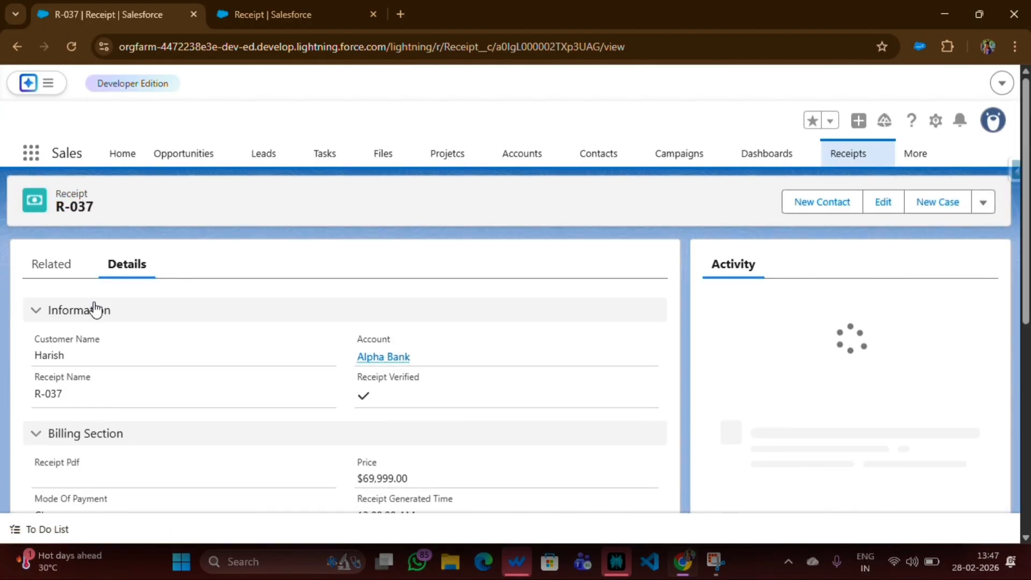
scroll(248, 378, down, 5)
scroll(374, 391, up, 5)
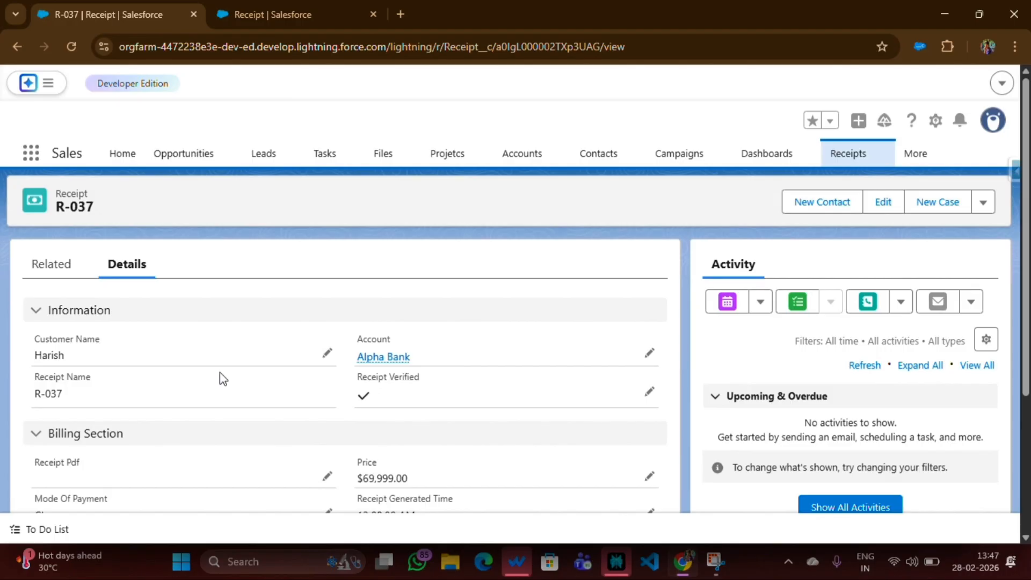
scroll(220, 383, down, 2)
scroll(218, 384, up, 2)
- Open a new receipt form from the Receipts list, examine its section headings and Receipt Date's required marker, and close the form
click(849, 154)
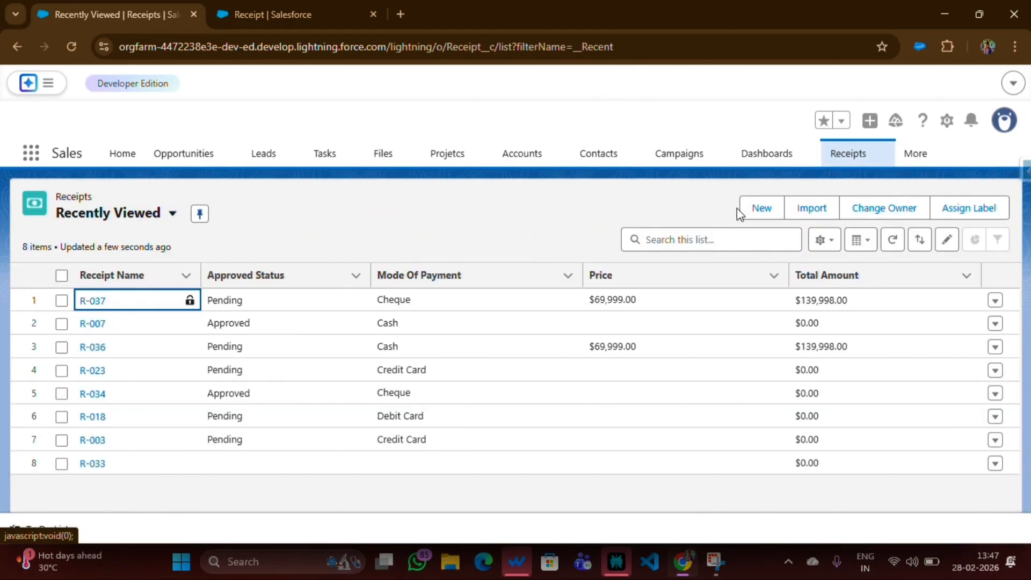
click(760, 208)
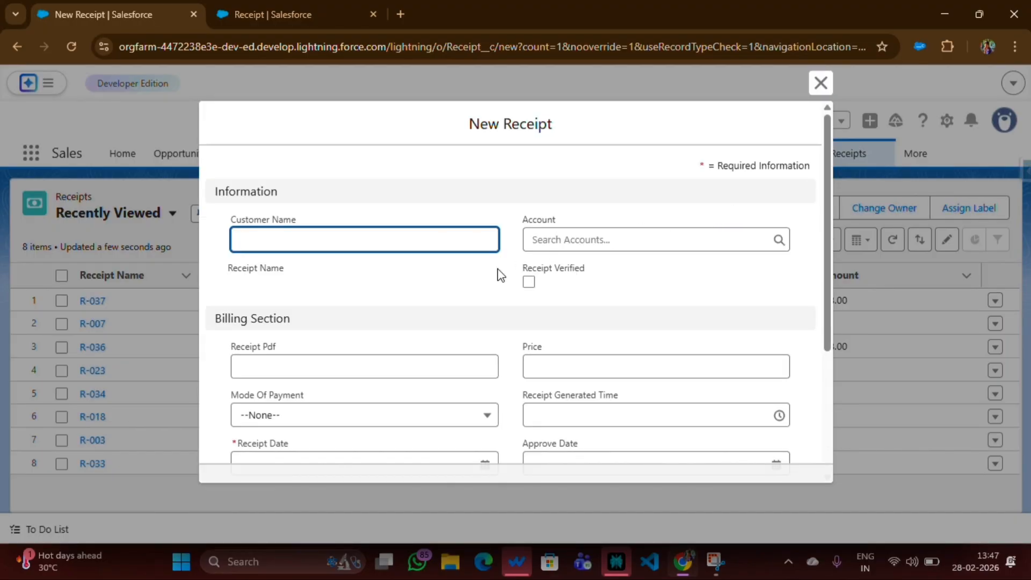
scroll(447, 316, down, 3)
scroll(447, 316, up, 3)
click(218, 200)
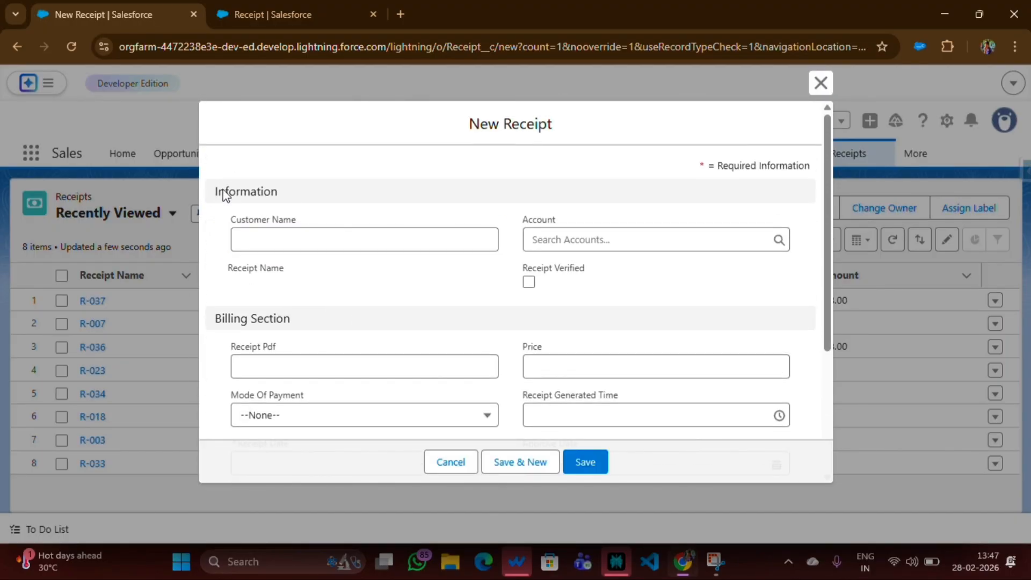
double_click(225, 195)
drag(215, 325, 323, 327)
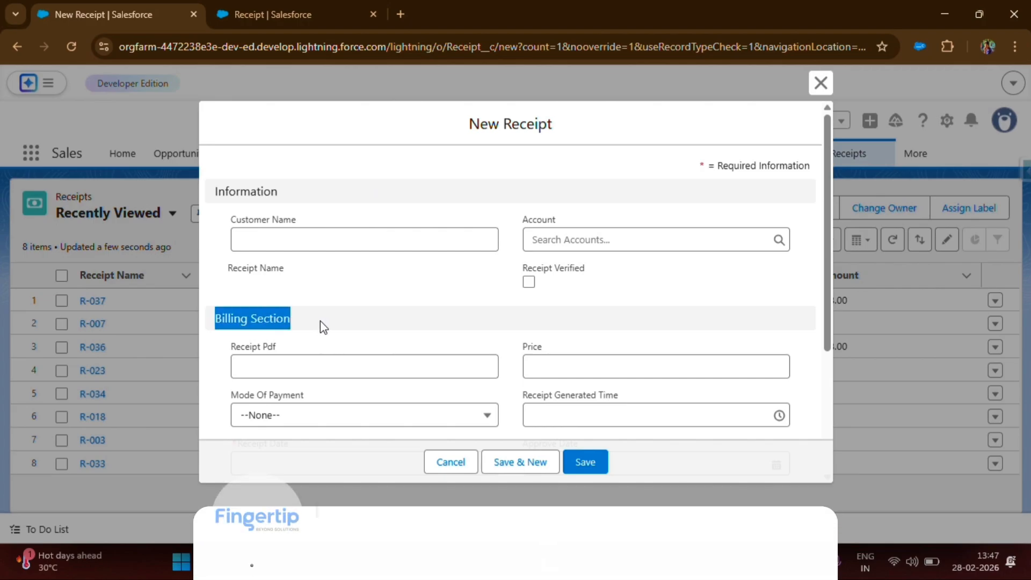
scroll(322, 326, down, 3)
click(230, 292)
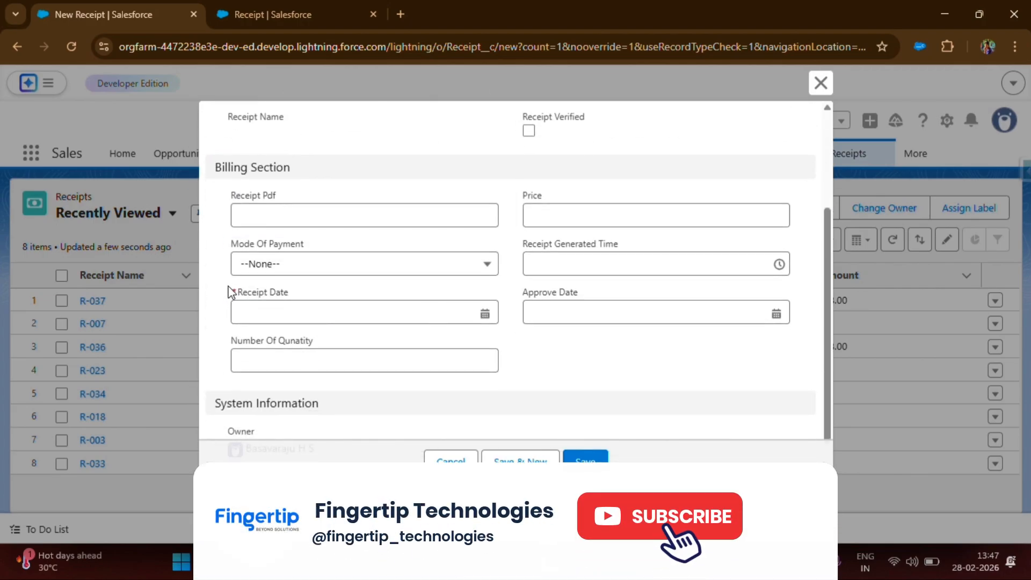
drag(230, 291, 290, 293)
click(279, 296)
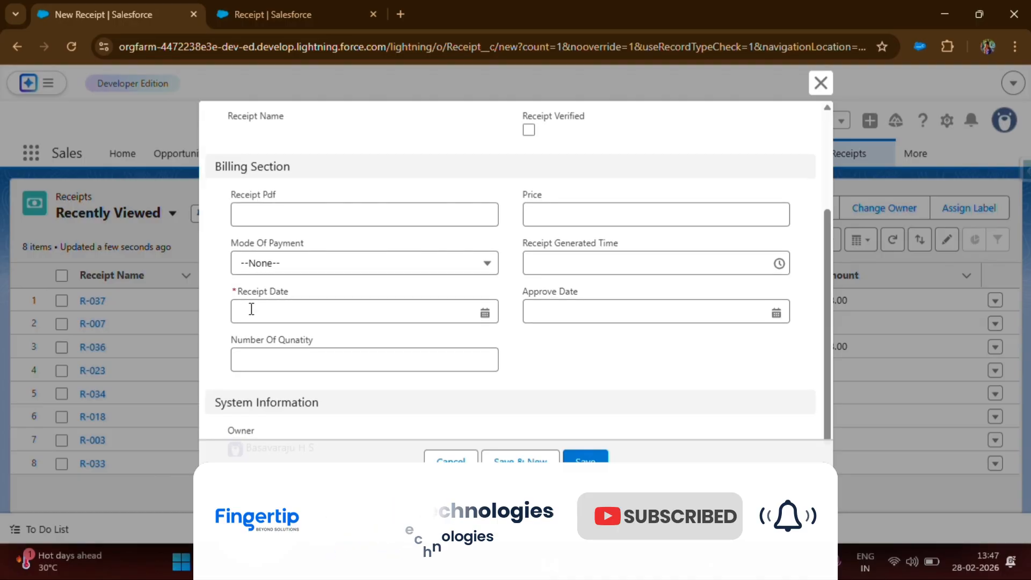
scroll(252, 312, down, 1)
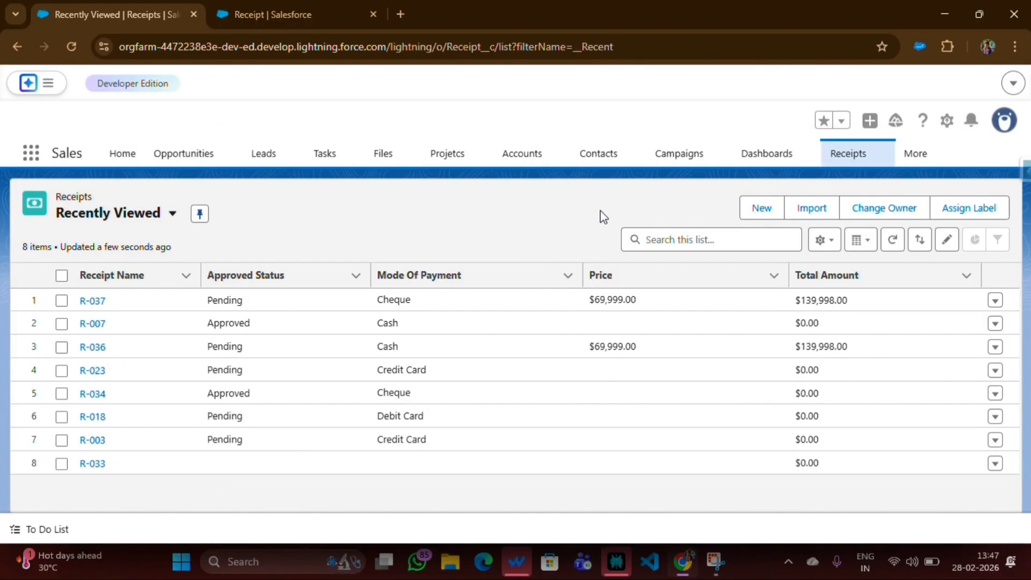
- Start a new receipt, fill in the customer's name, choose Alpha Bank as the Account and mark Receipt Verified
click(762, 209)
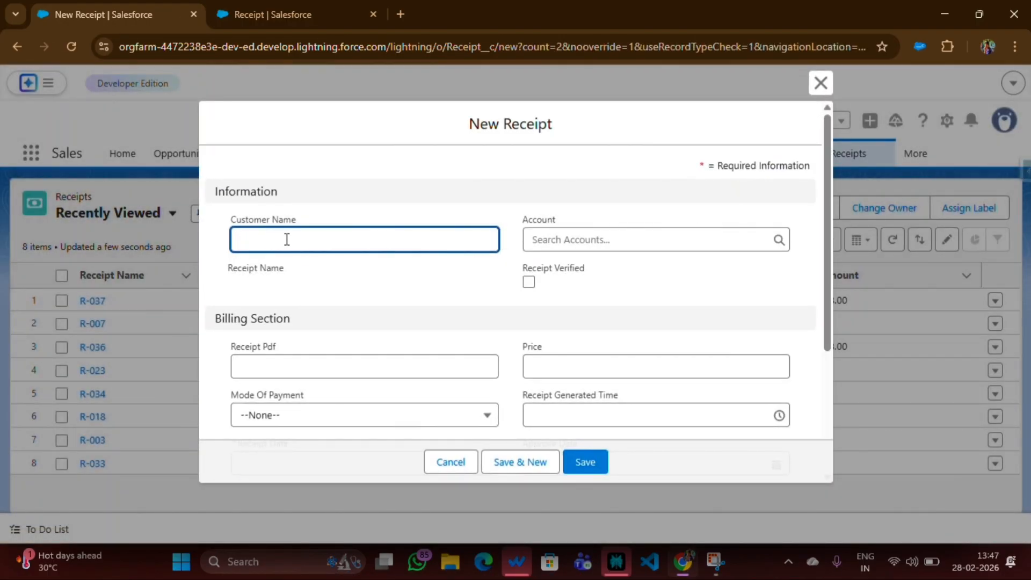
click(253, 232)
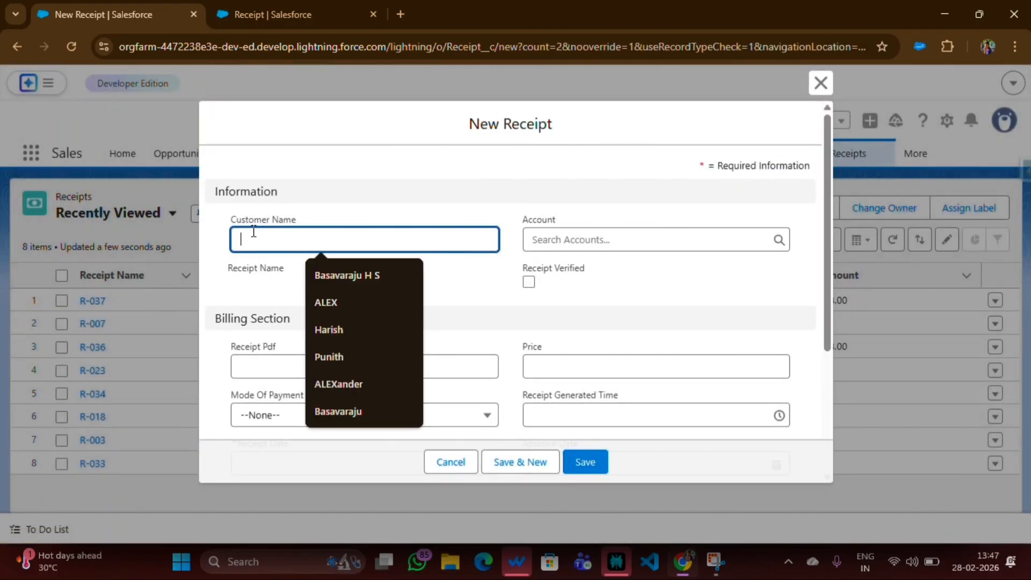
click(337, 336)
click(589, 245)
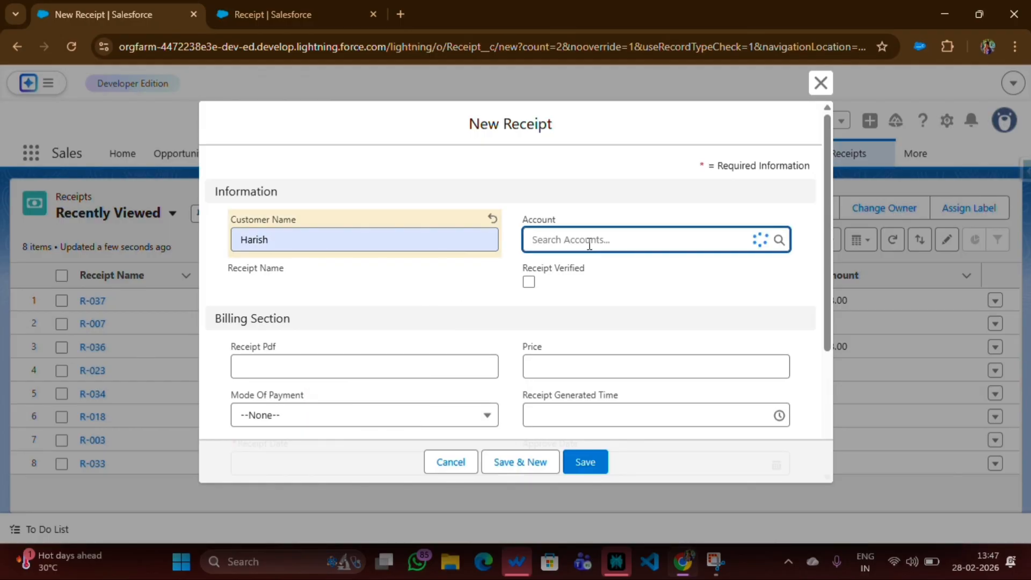
click(560, 265)
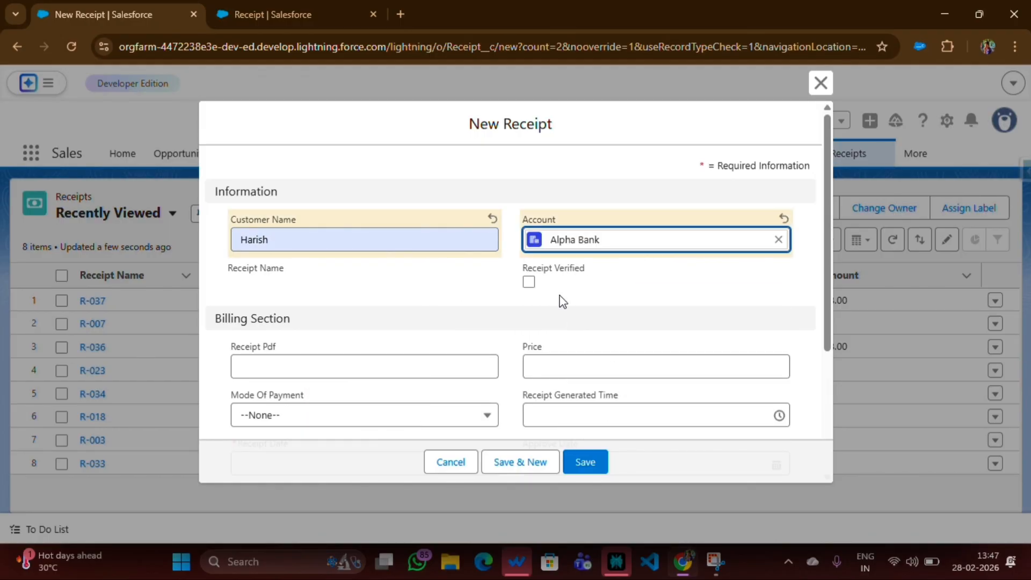
click(529, 282)
- Fill Receipt Pdf with the suggested SharePoint link, Price with $69,999.00, Mode Of Payment with Credit Card and Receipt Generated Time with 12:00 AM
scroll(337, 320, down, 2)
drag(225, 270, 297, 270)
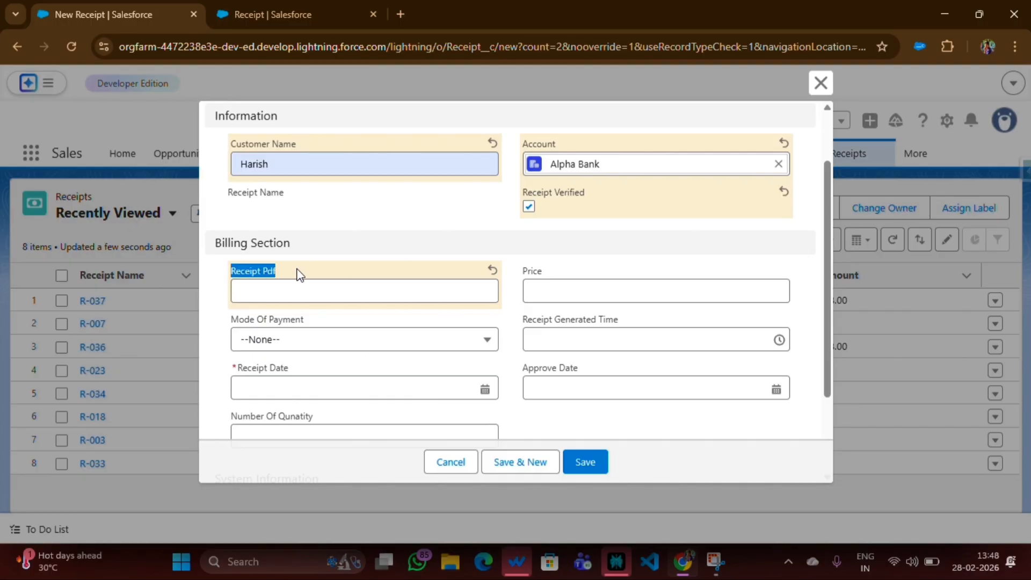
click(277, 292)
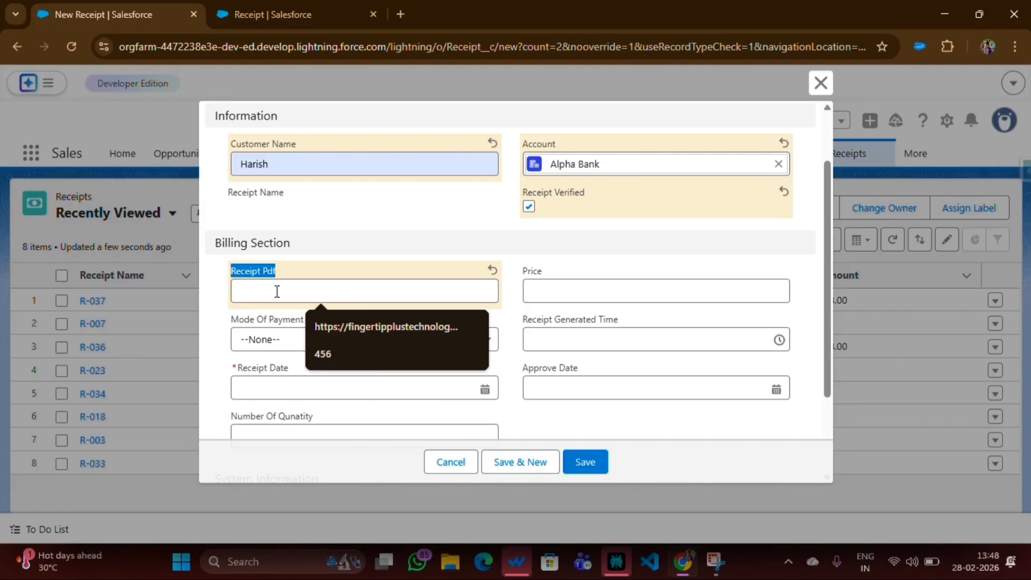
click(343, 326)
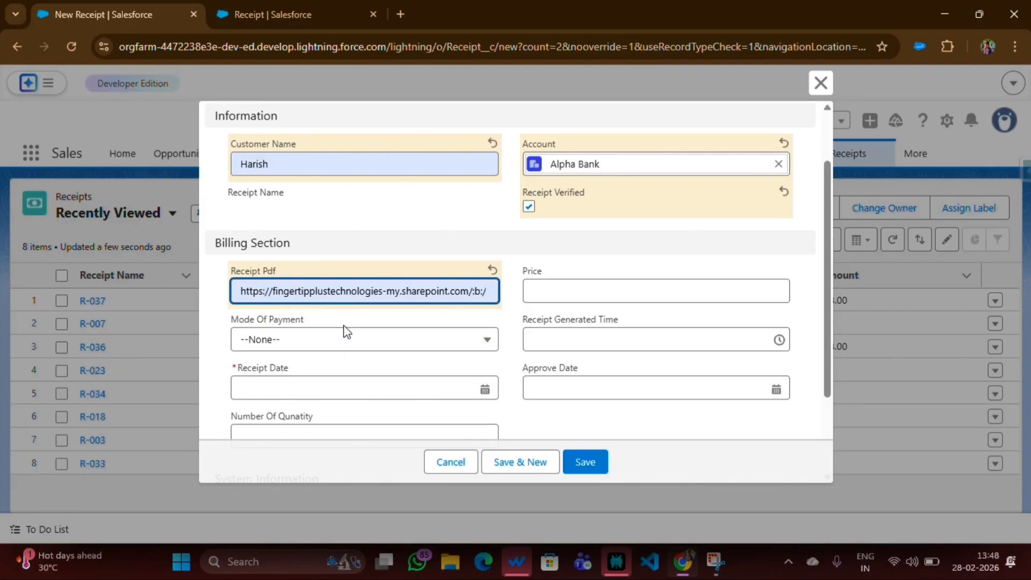
- Open the required Receipt Date field and leave it empty to check how the form validates it
click(270, 387)
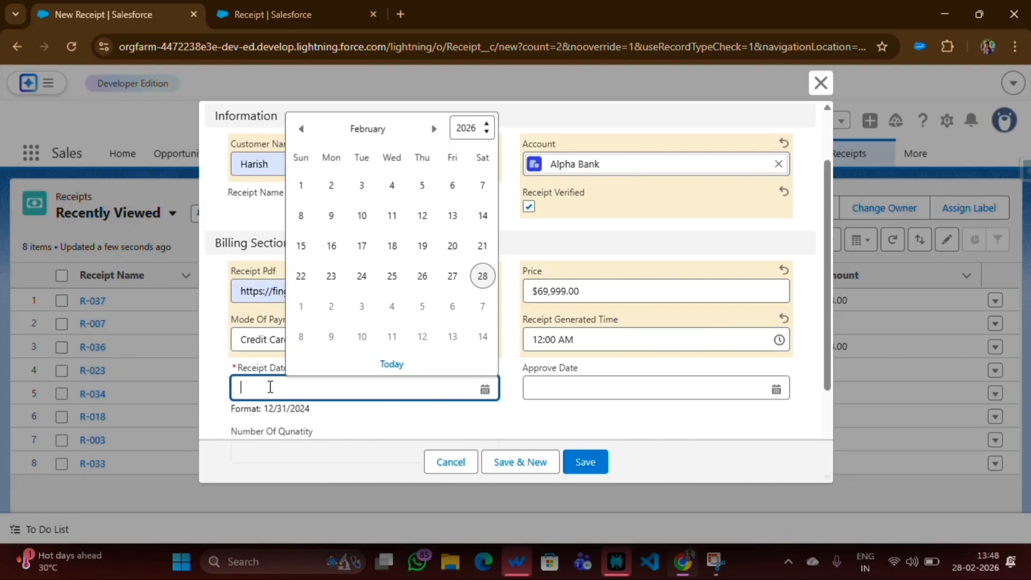
click(219, 426)
drag(236, 368, 308, 369)
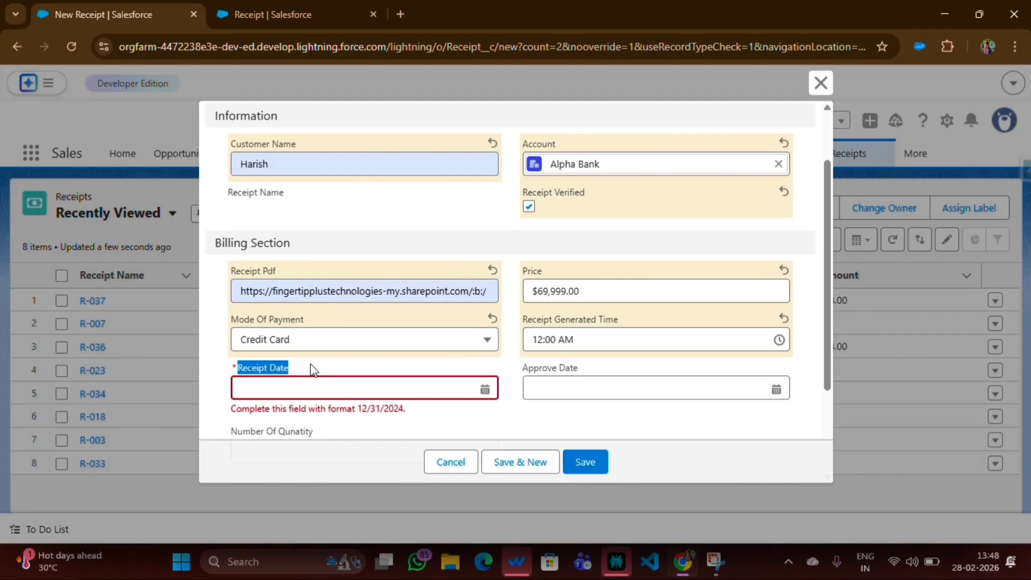
- Set Approve Date to 2/27/2026 and the quantity to 2, leaving Receipt Date empty
scroll(314, 369, down, 2)
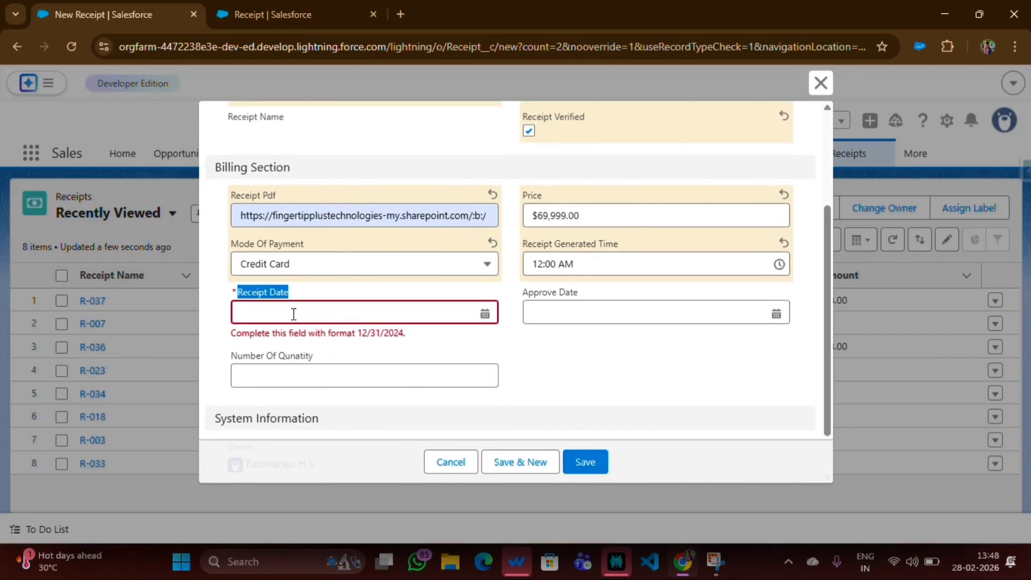
click(492, 340)
click(554, 306)
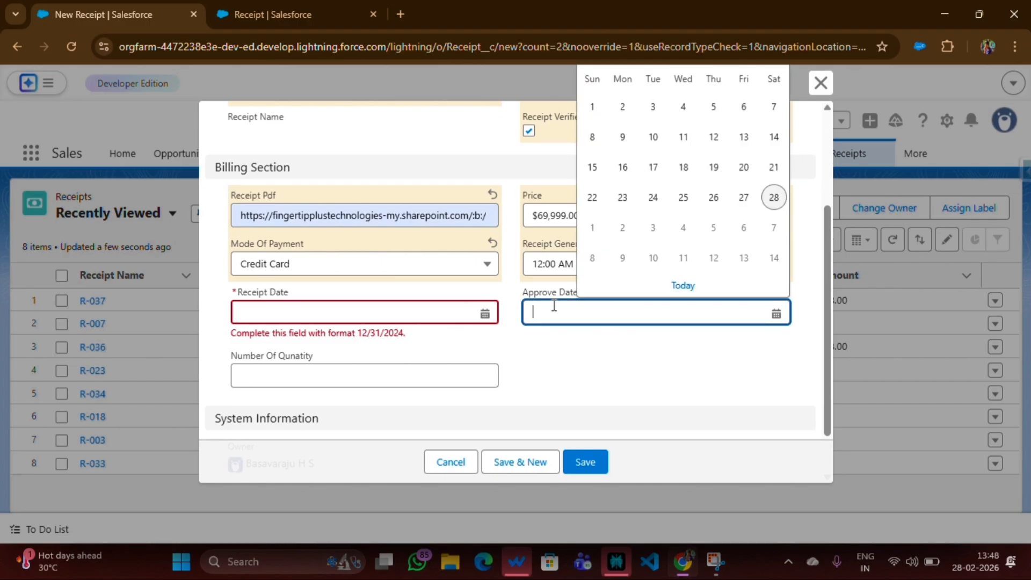
click(742, 199)
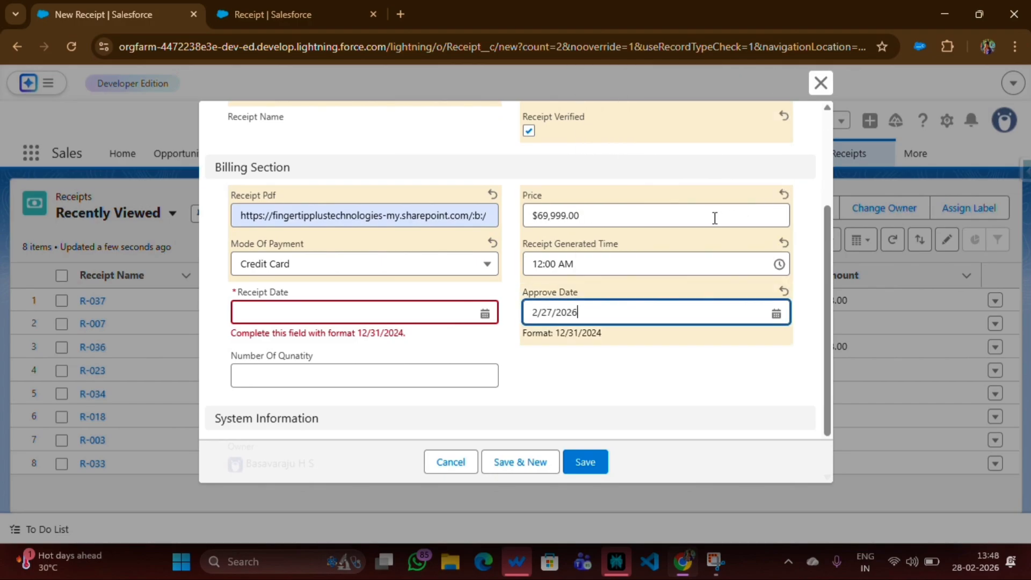
click(357, 367)
click(300, 433)
scroll(408, 419, down, 1)
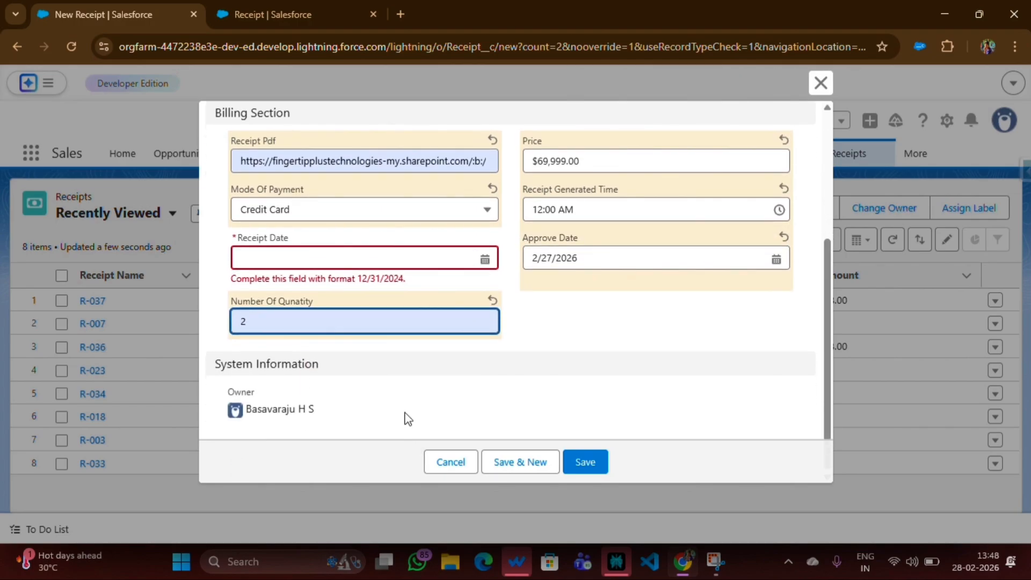
- Try to save the receipt without a Receipt Date, and set Receipt Date to 2/27/2026
click(575, 463)
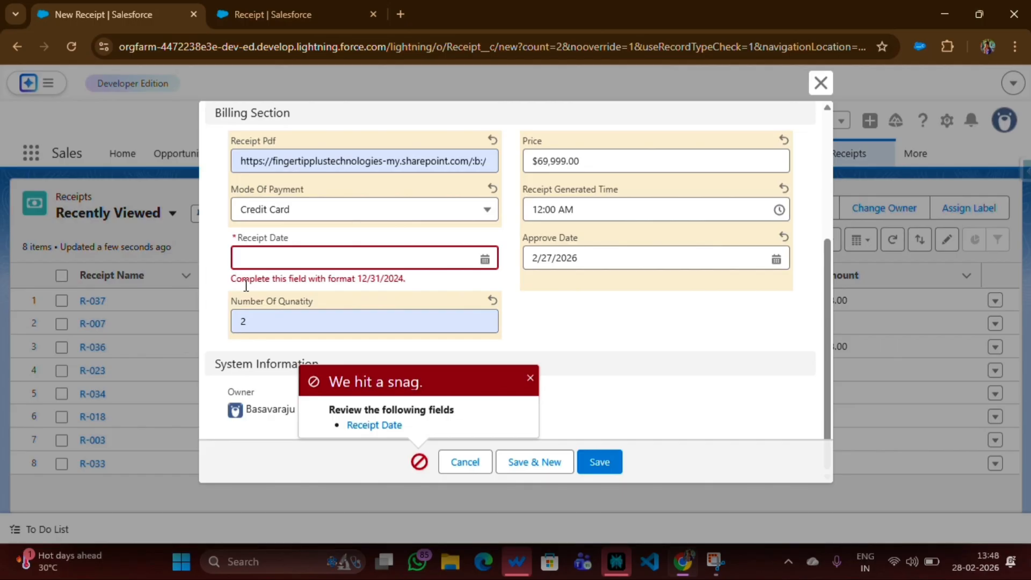
click(530, 377)
click(301, 257)
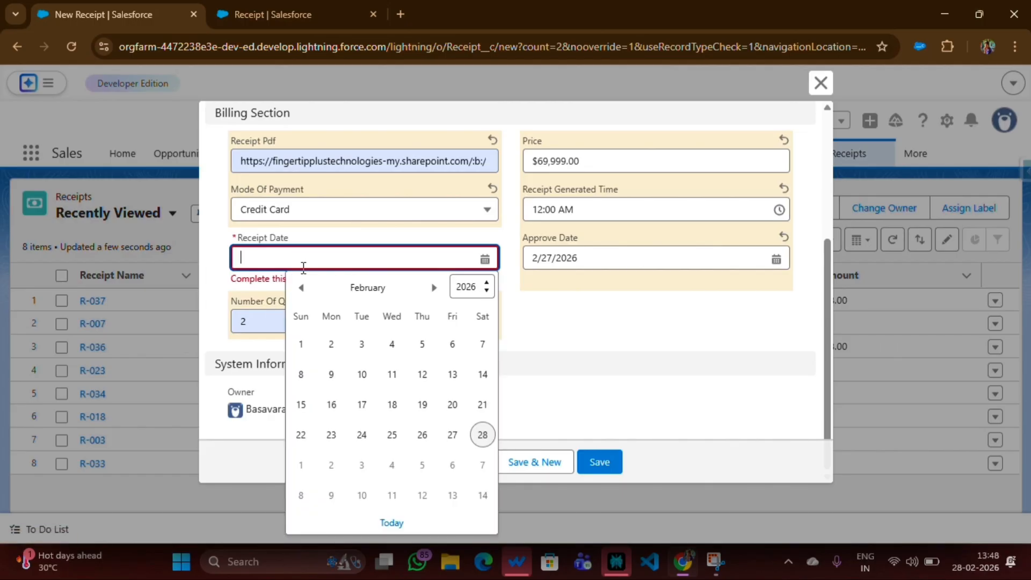
click(450, 434)
click(597, 342)
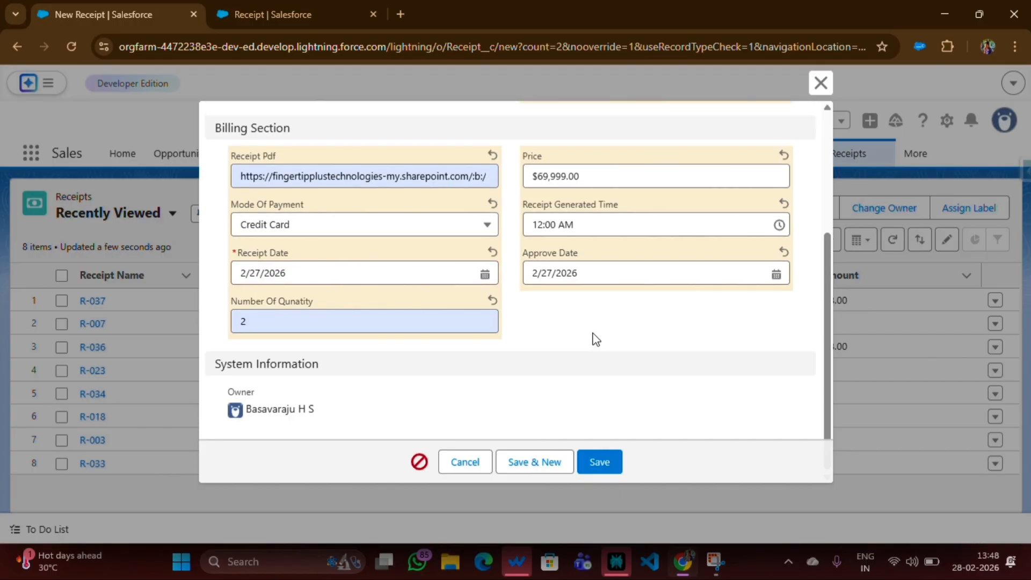
- Clear the optional Approve Date and save the new receipt
click(595, 268)
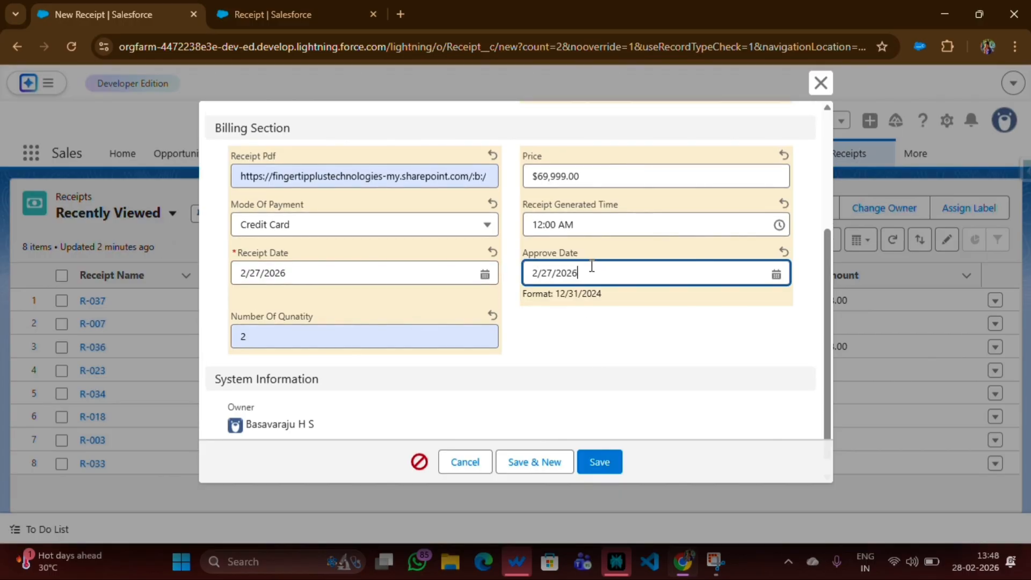
key(ctrl+a)
key(BackSpace)
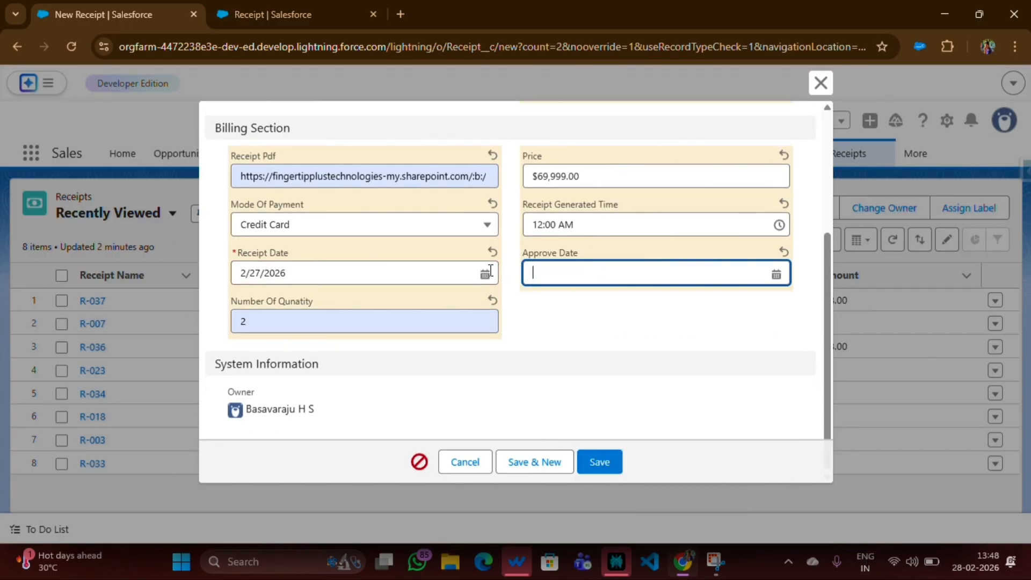
click(608, 461)
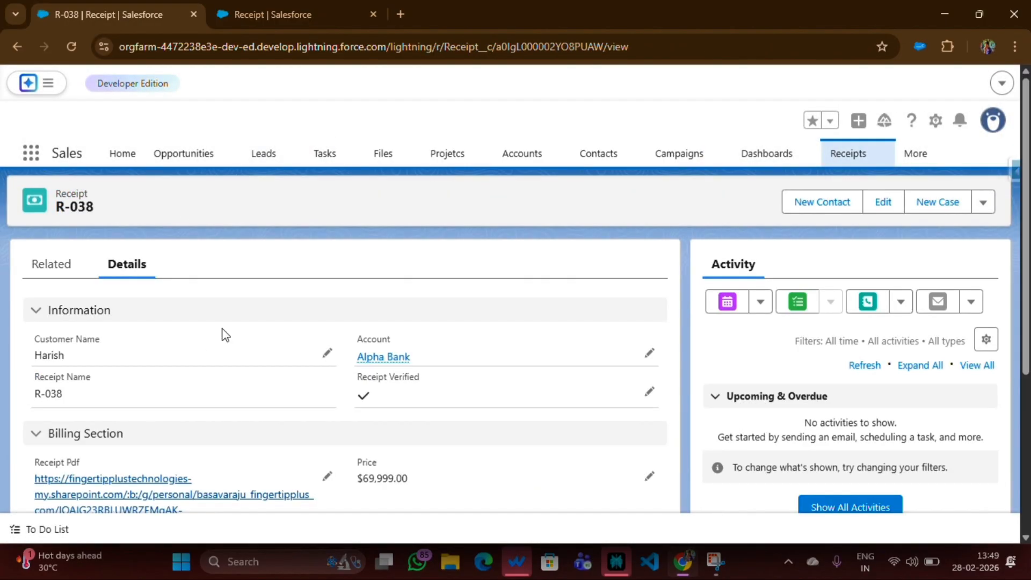
- Review the saved receipt's Information and Billing Section fields, open its Receipt Pdf link and return to the receipt
scroll(194, 355, down, 5)
scroll(189, 384, up, 3)
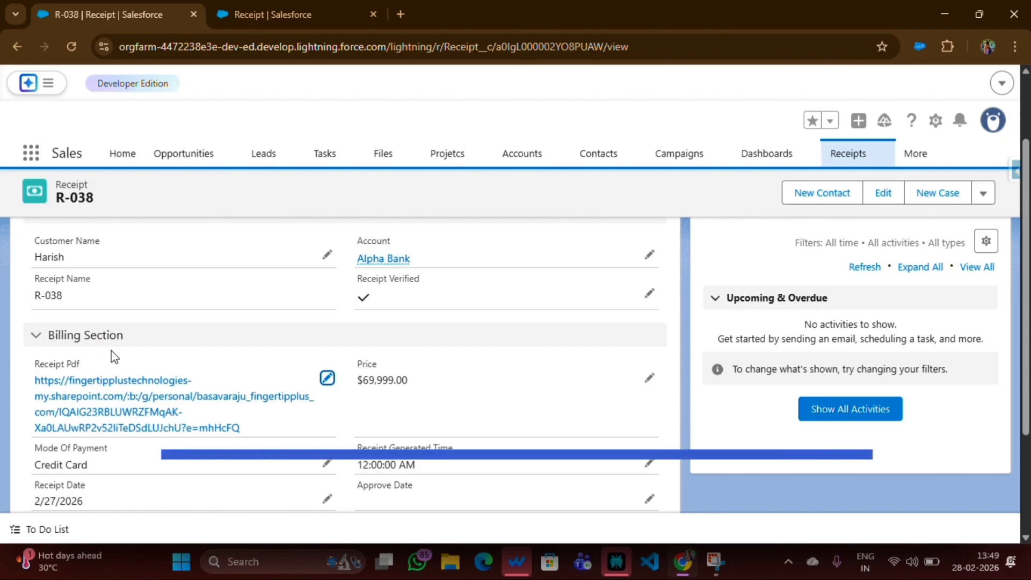
click(76, 402)
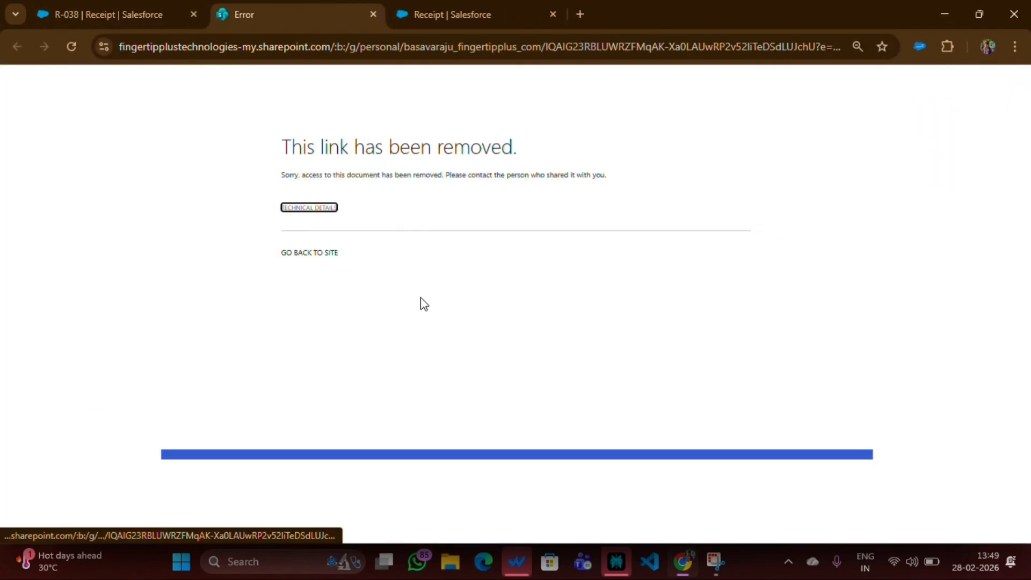
drag(283, 175, 622, 187)
key(ctrl+shift+Tab)
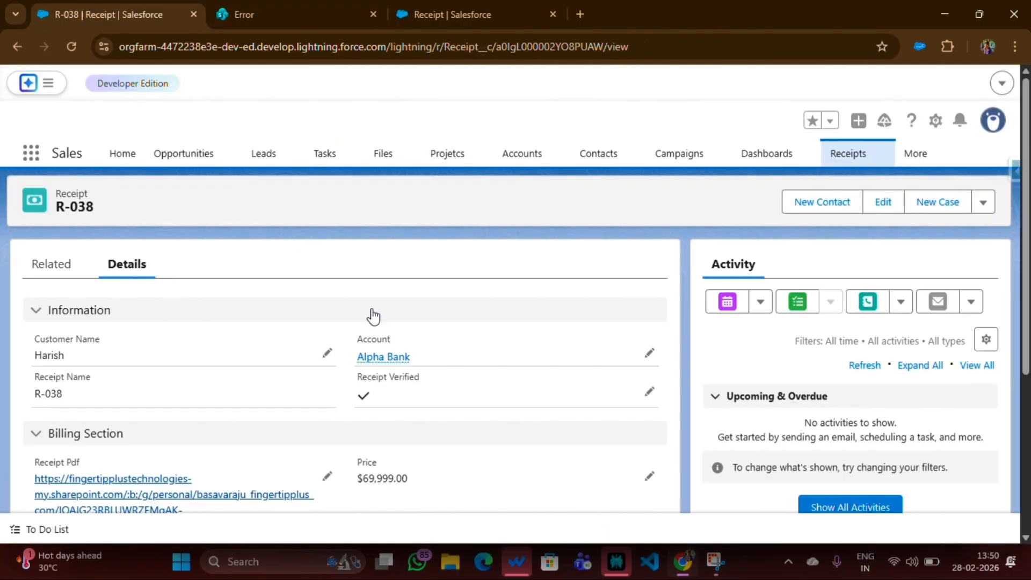